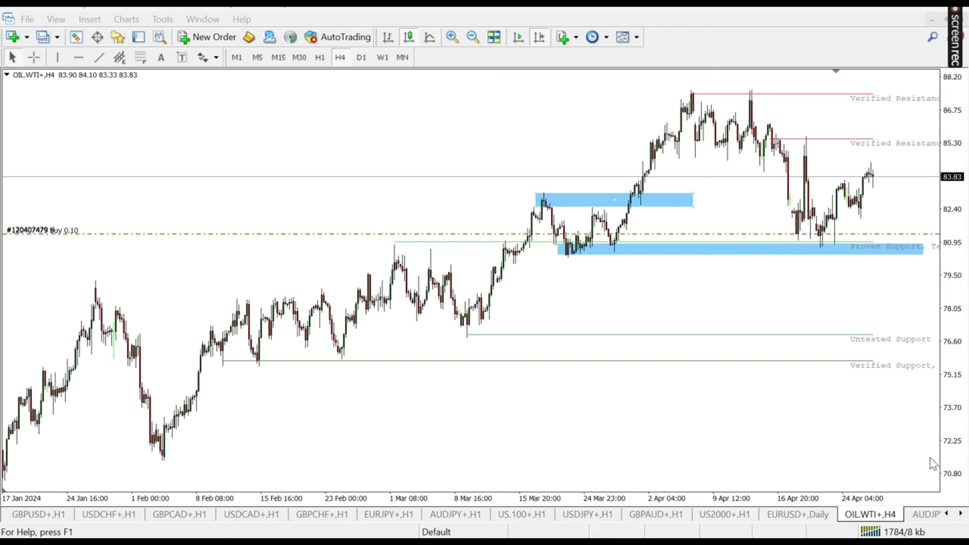
Show the open OIL.WTI+ buy trade and its stop loss in the terminal, and hide the terminal again.
click(641, 401)
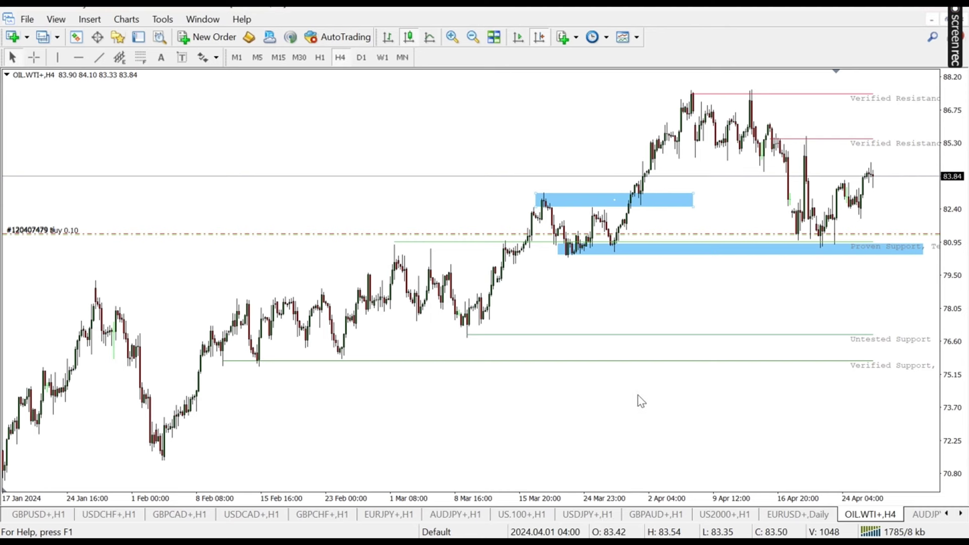
key(ctrl+t)
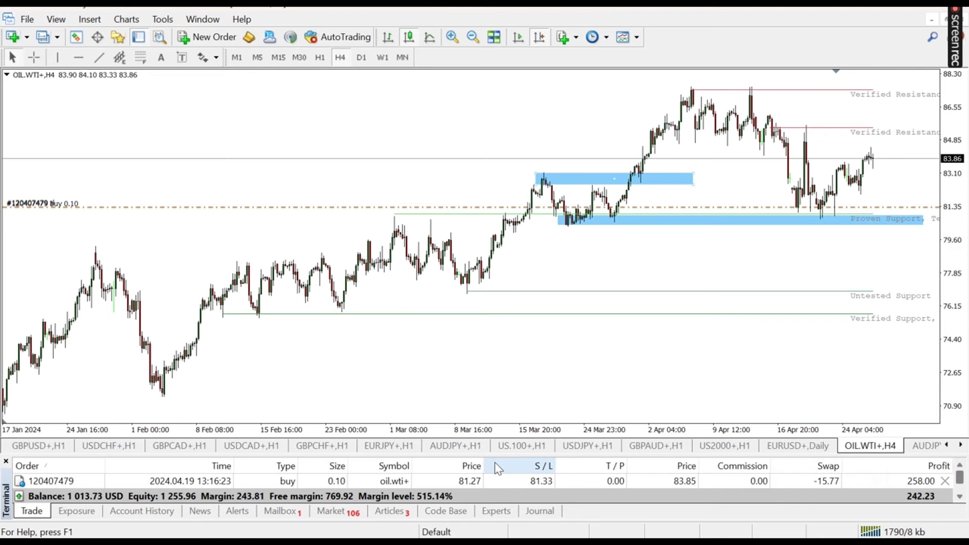
key(ctrl+t)
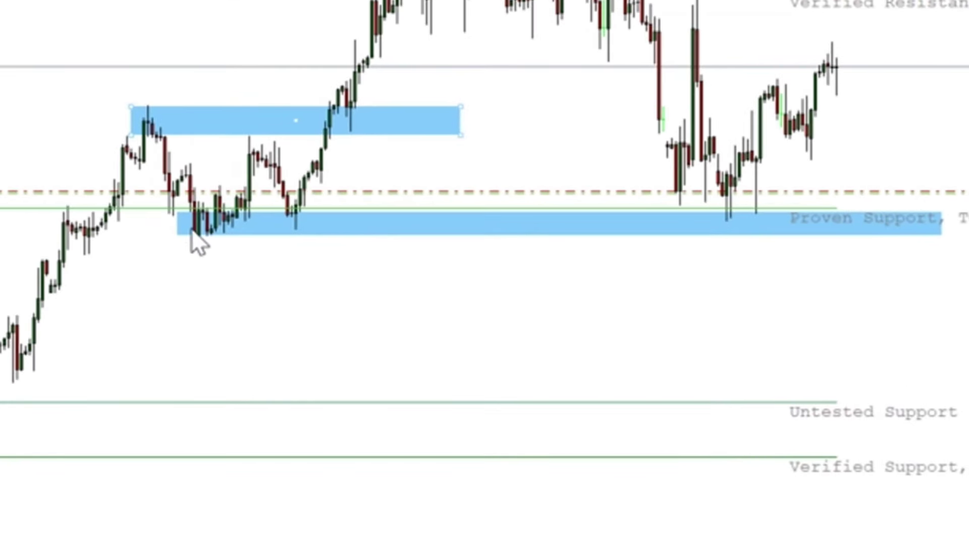
Select the lower blue support rectangle on the OIL.WTI+ H4 chart and shift it slightly later along the late-March lows.
double_click(302, 235)
mouse_move(560, 224)
mouse_down()
mouse_move(606, 223)
mouse_move(573, 275)
mouse_move(444, 234)
mouse_move(572, 210)
mouse_move(567, 227)
mouse_up()
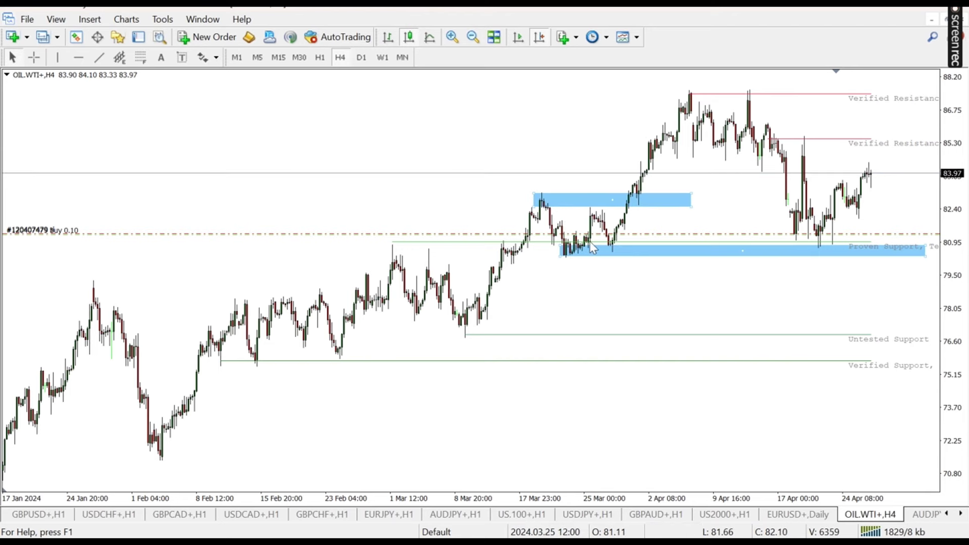
mouse_move(579, 251)
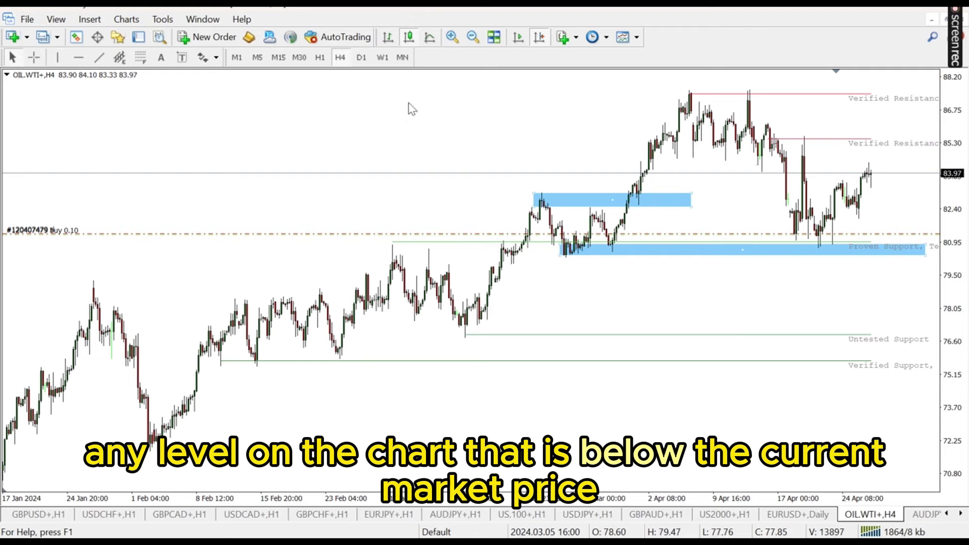
Narrow the upper blue rectangle at the March swing high near 82.77 and extend it forward past the latest candles.
click(34, 57)
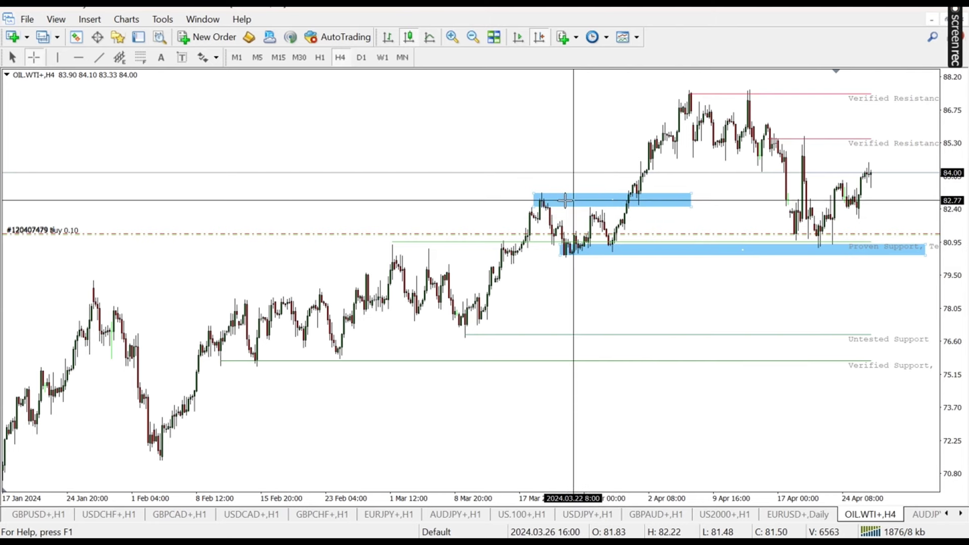
click(542, 205)
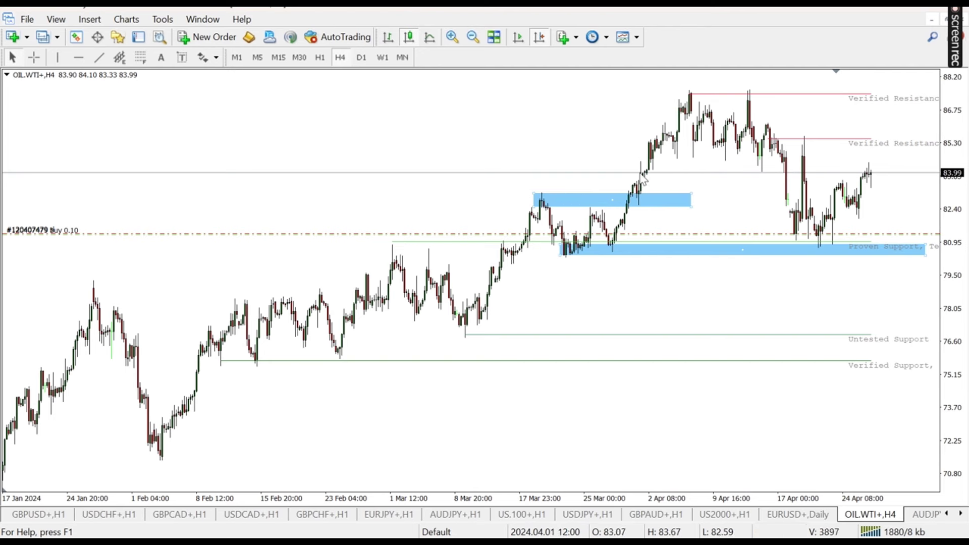
drag(691, 207, 756, 202)
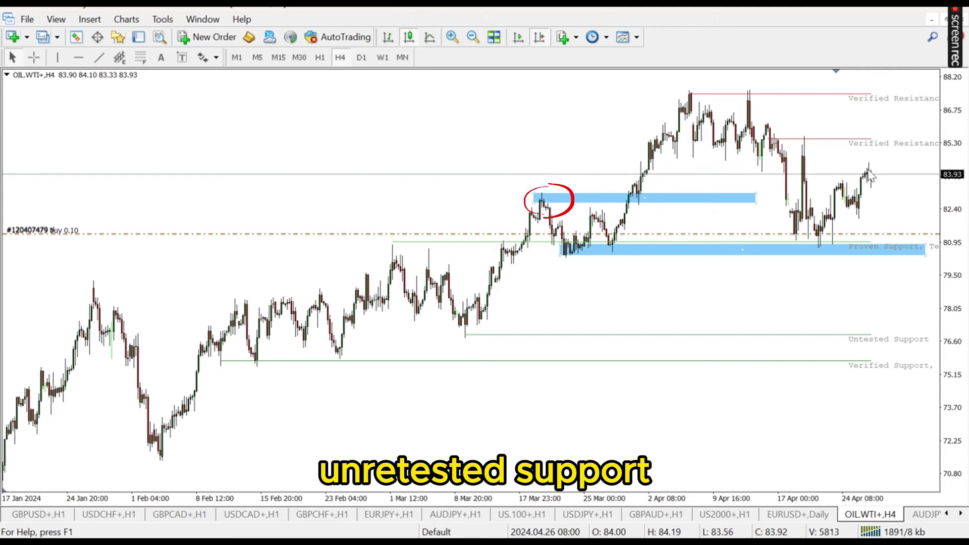
drag(757, 202, 883, 202)
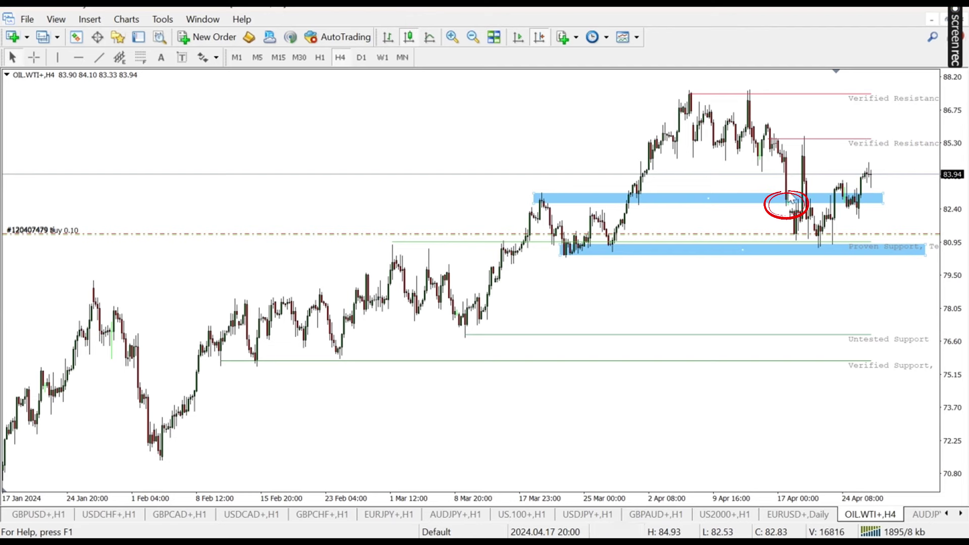
Examine how the candles around 17 April and 22–23 April react at the two blue zones.
mouse_move(786, 202)
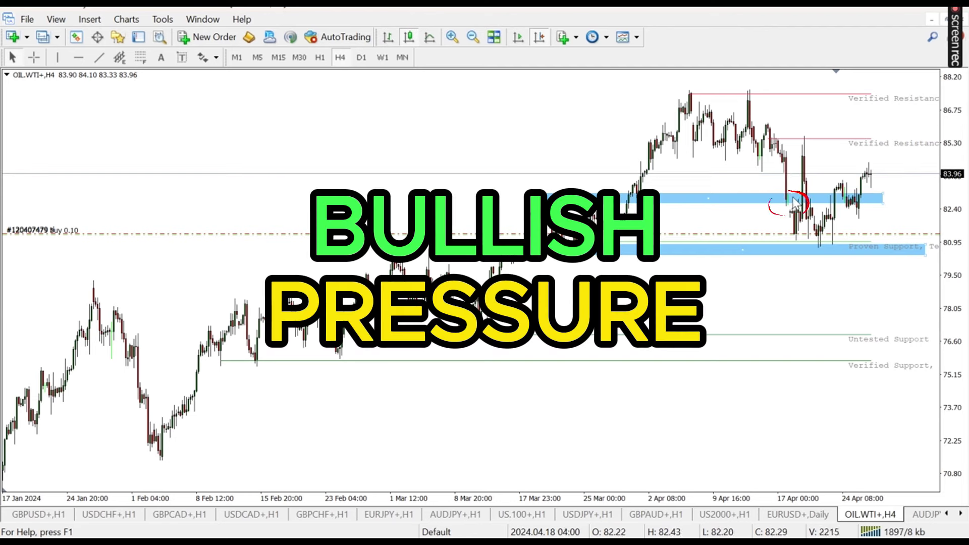
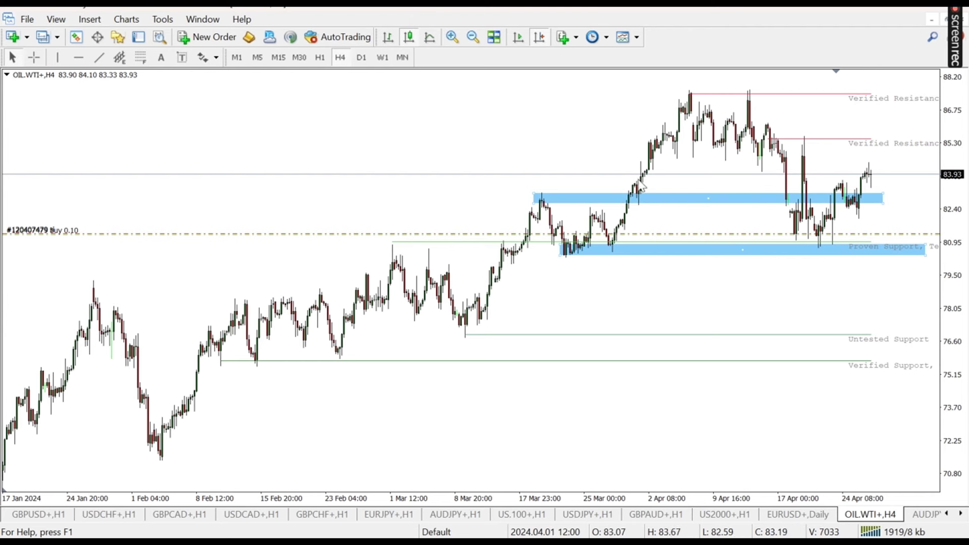
mouse_move(788, 202)
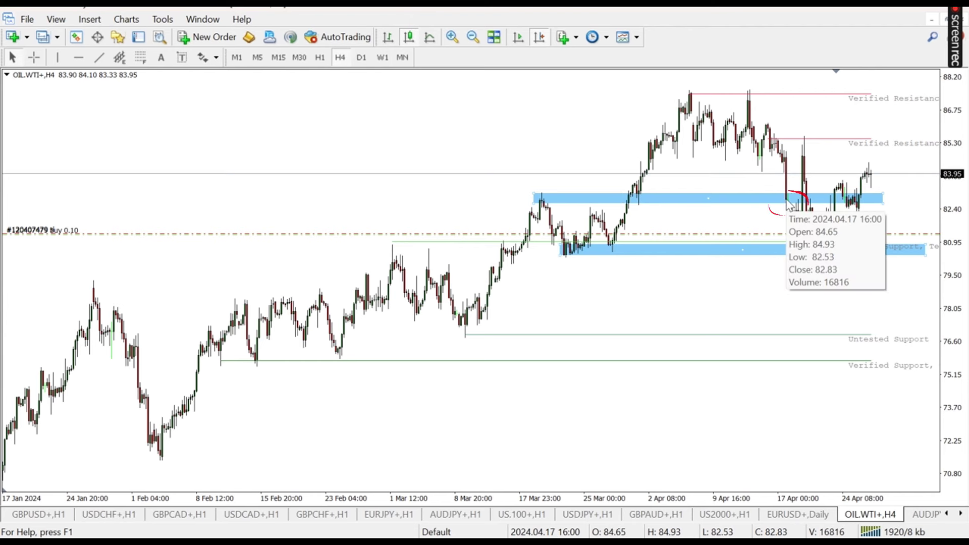
drag(788, 202, 791, 201)
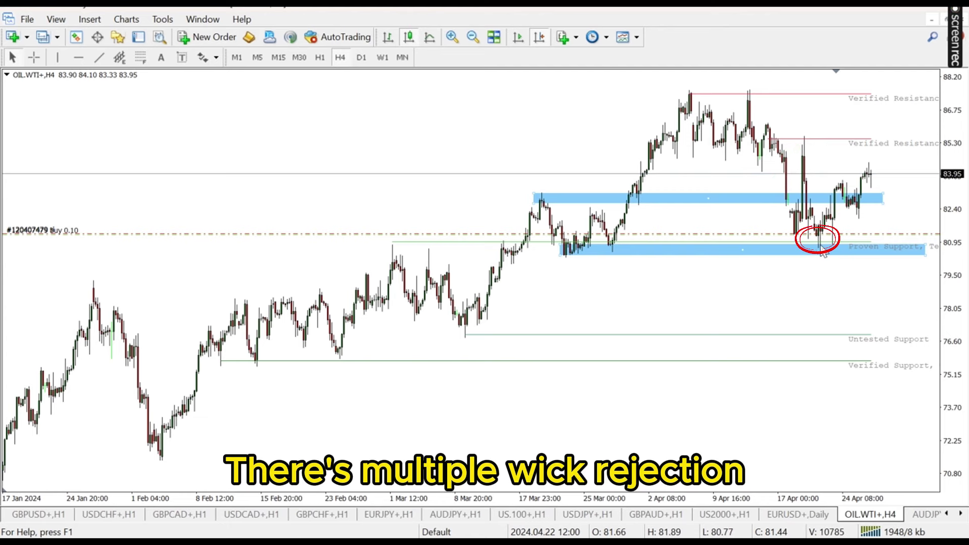
mouse_move(822, 236)
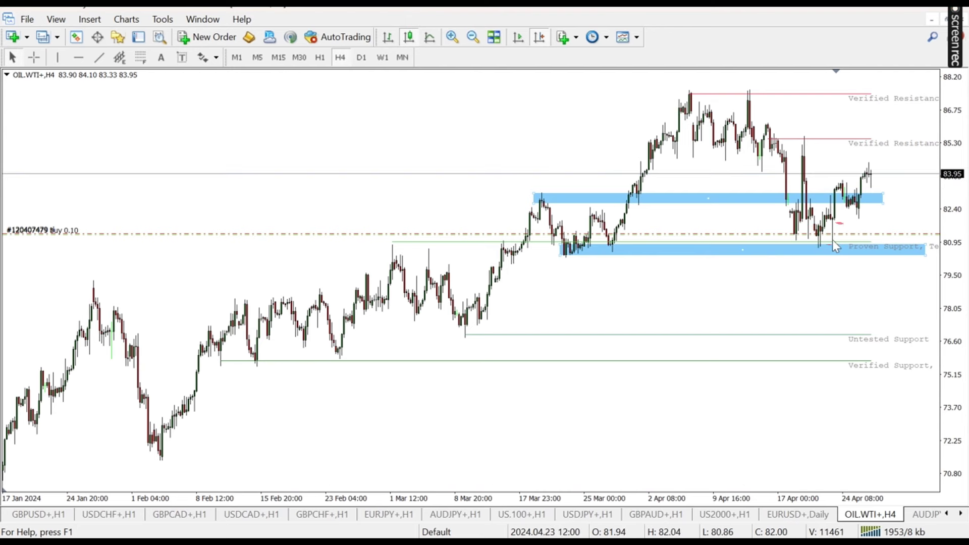
drag(833, 240, 836, 248)
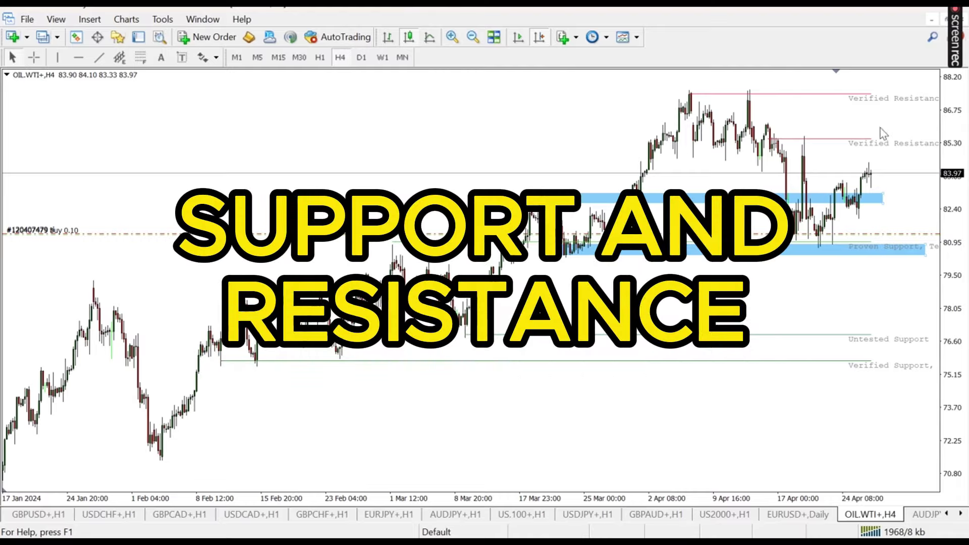
mouse_move(959, 42)
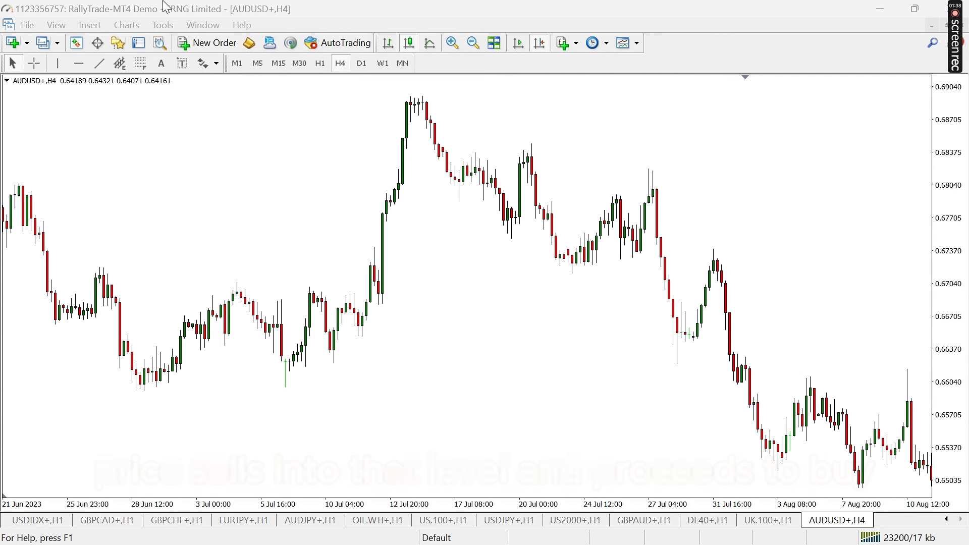
Draw a rectangle along the 28 June lows on the AUDUSD+ H4 chart, spanning about 0.6592 to 0.6613, as major support.
click(90, 25)
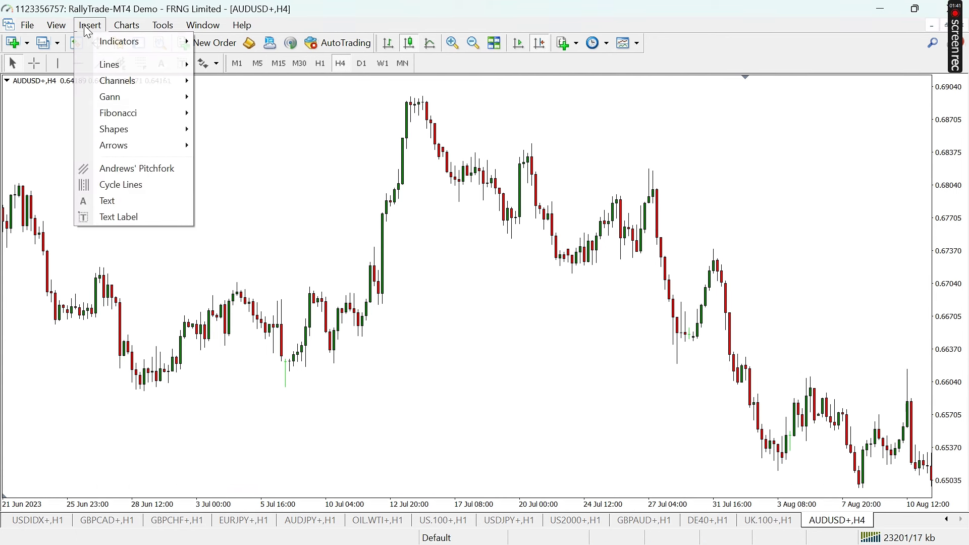
mouse_move(144, 128)
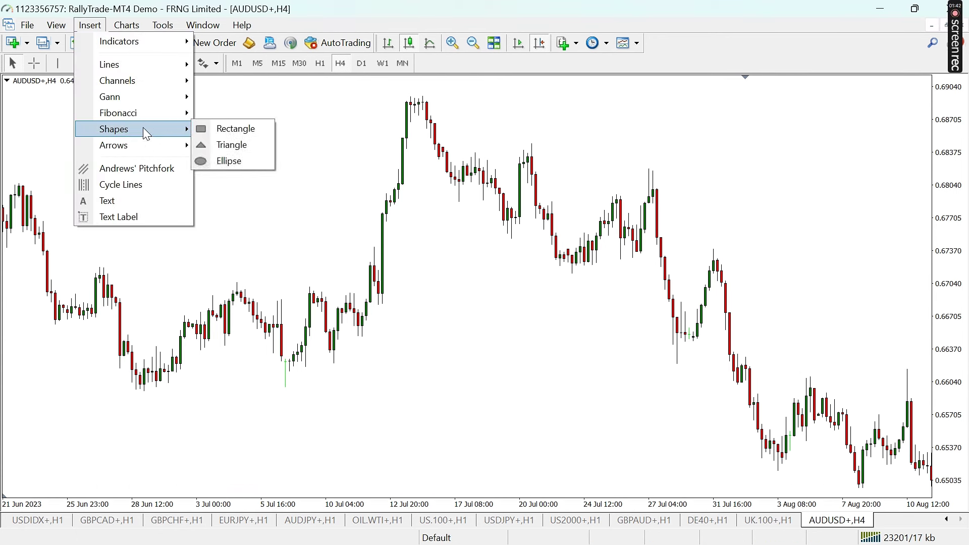
click(202, 130)
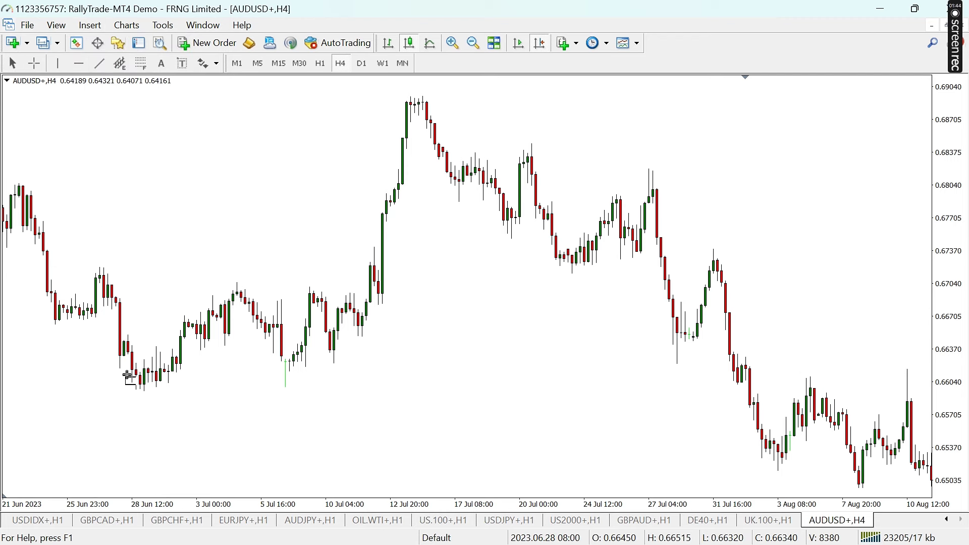
drag(128, 373, 573, 394)
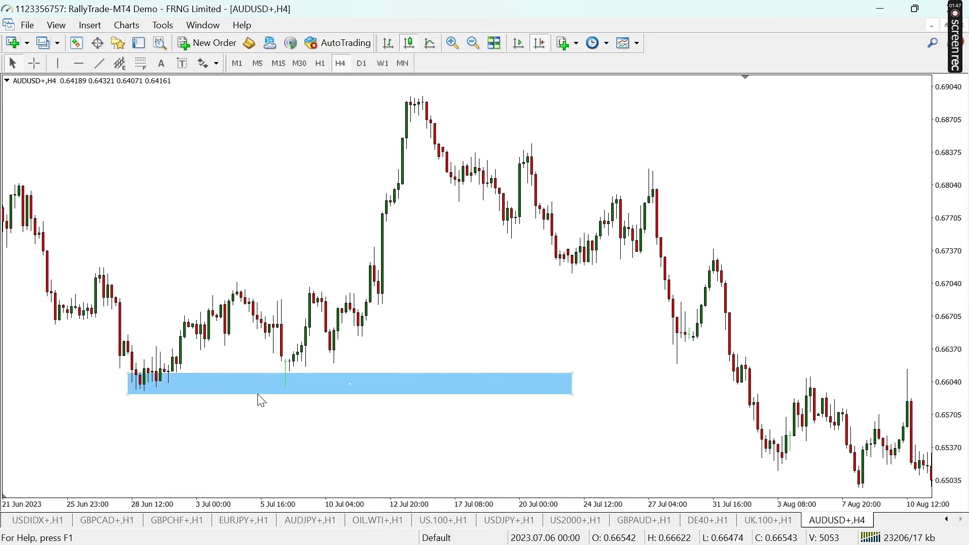
scroll(262, 255, up, 4)
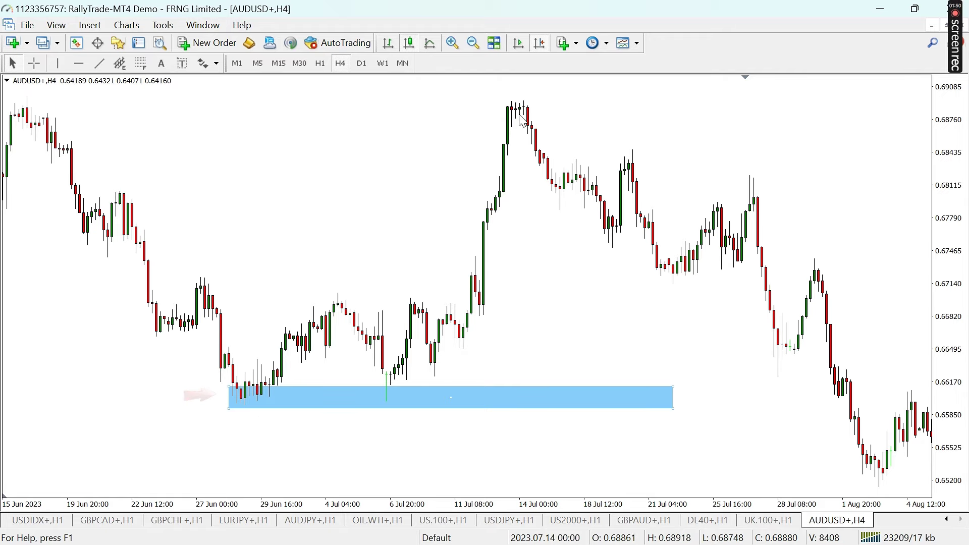
mouse_move(529, 116)
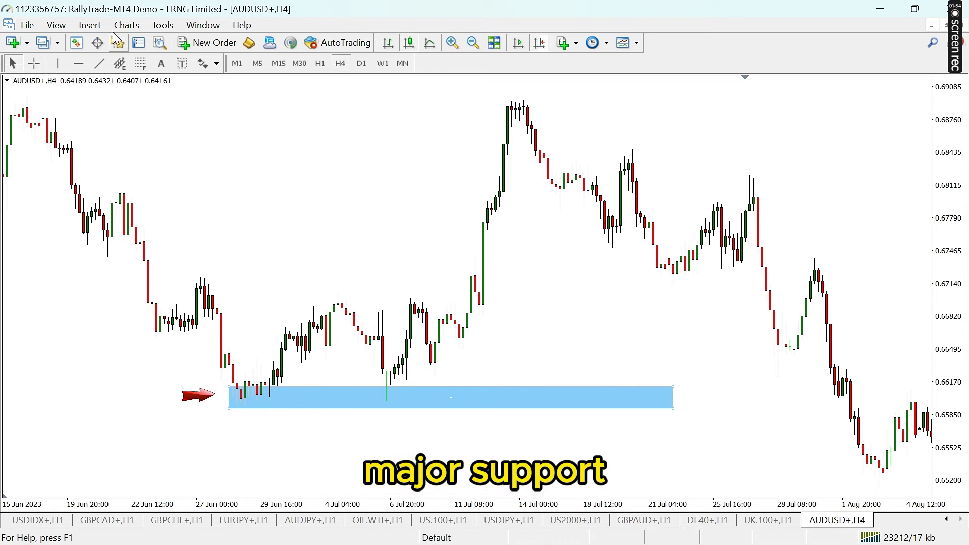
Copy the major support rectangle to the 23–26 June lows and shrink it to about 0.6663–0.6675 as a minor support zone.
click(86, 27)
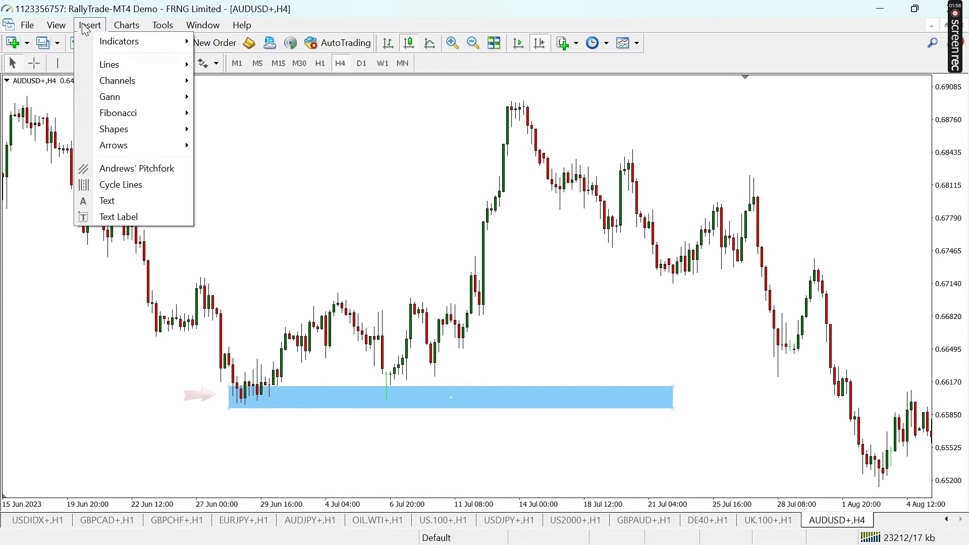
click(451, 423)
scroll(451, 423, up, 5)
drag(605, 389, 581, 390)
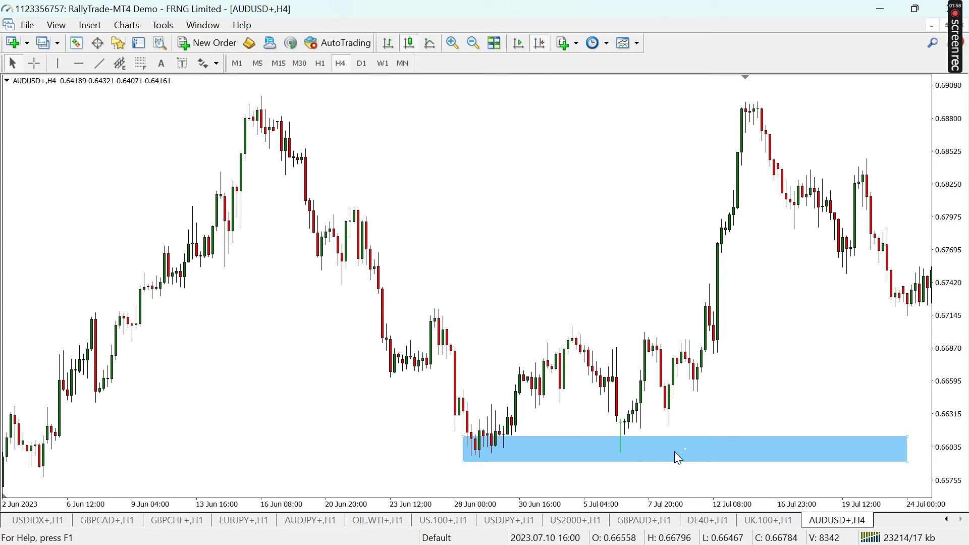
drag(684, 449, 465, 375)
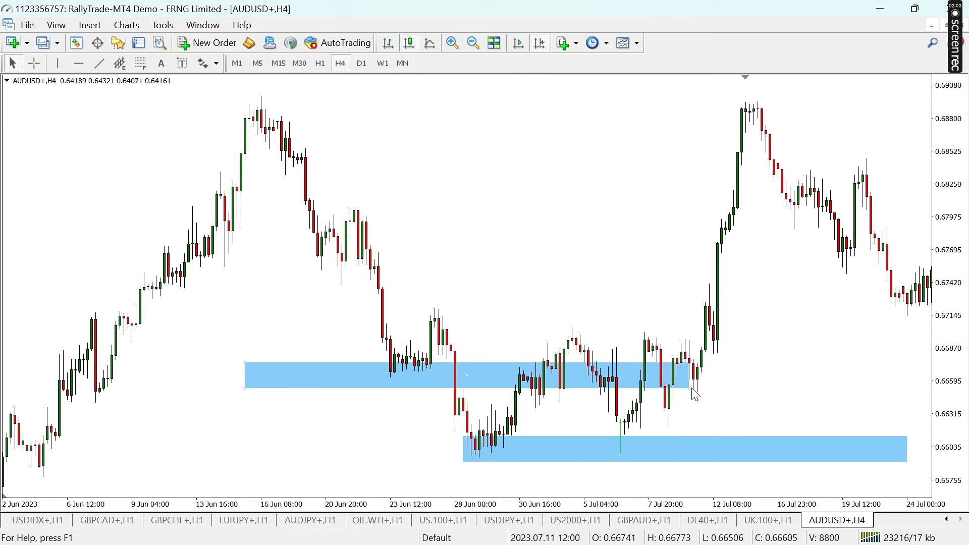
drag(692, 389, 597, 372)
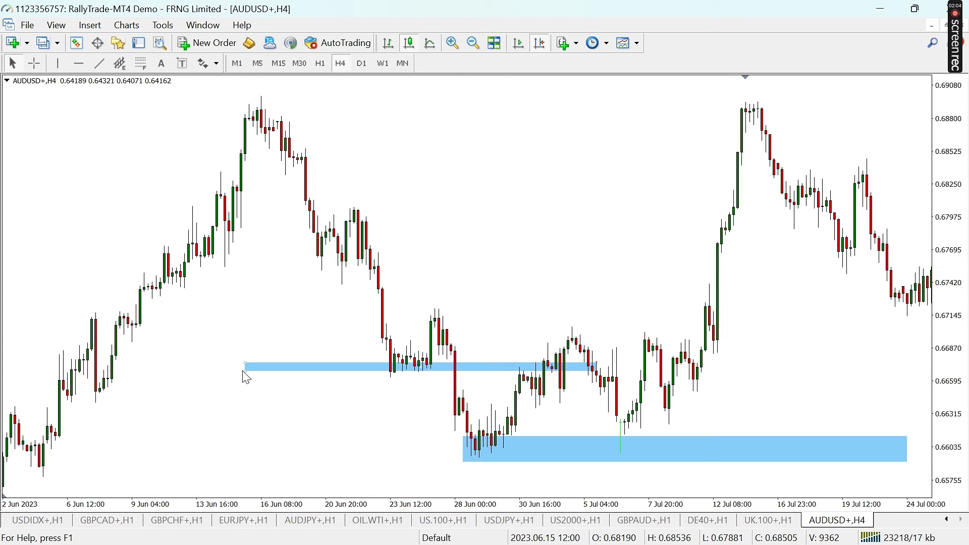
drag(245, 371, 382, 379)
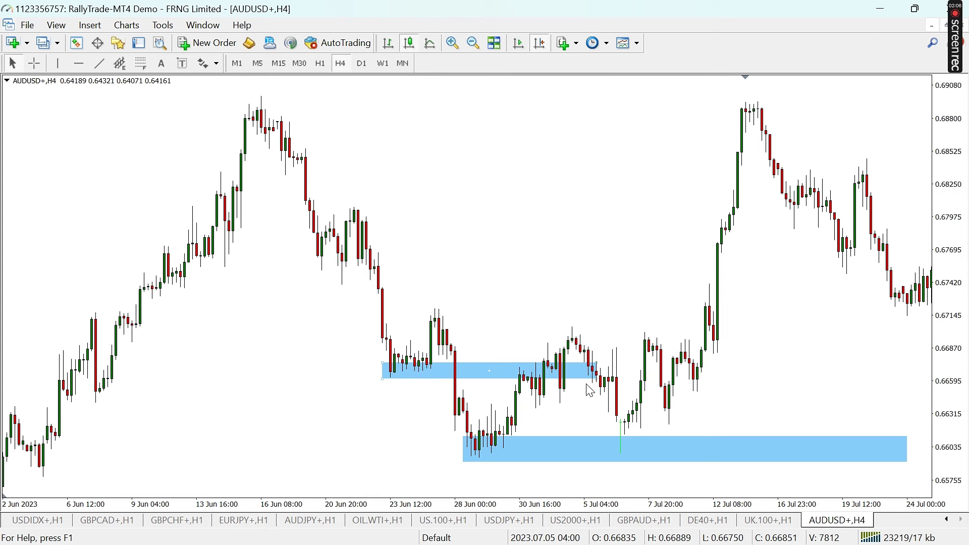
drag(597, 378, 443, 377)
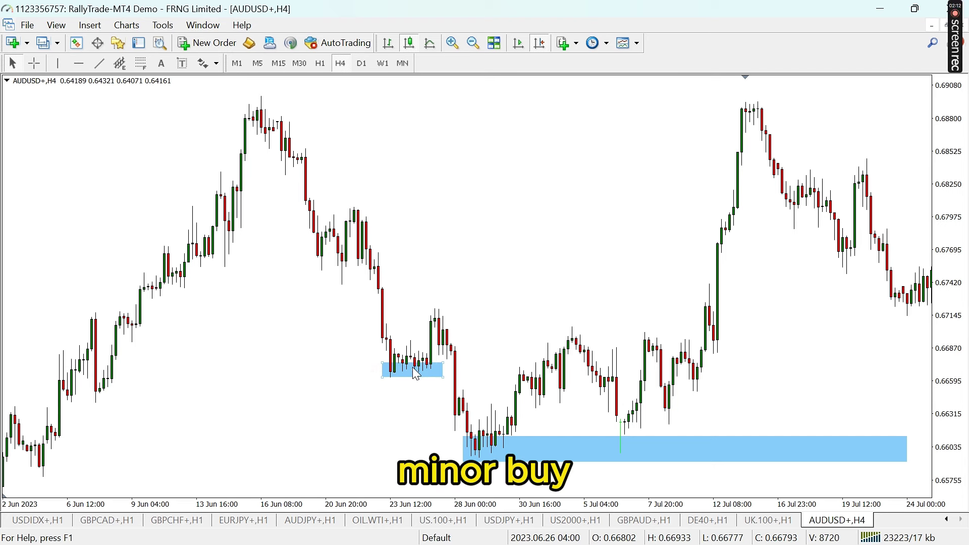
Copy the small minor support rectangle up to the 20–21 June lows, at about 0.6751–0.6762.
drag(377, 312, 342, 265)
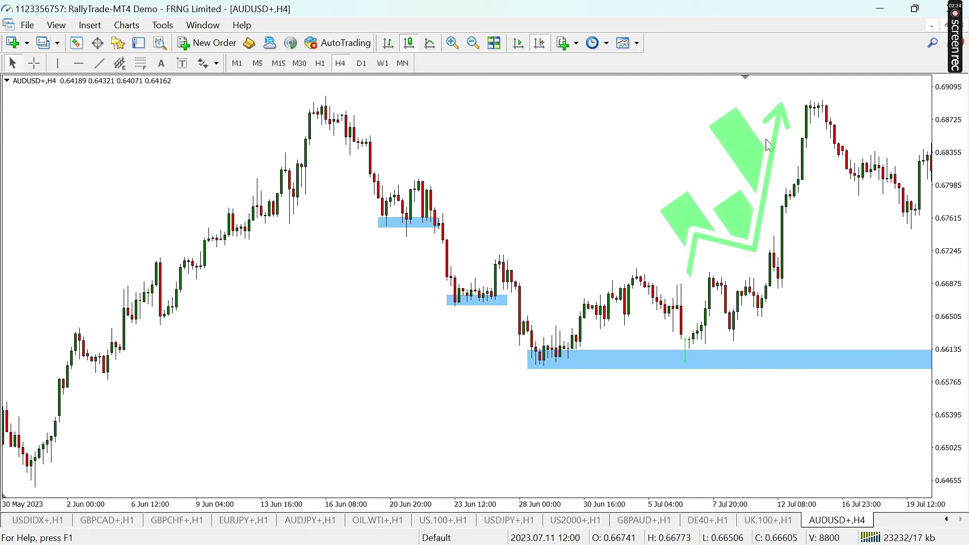
drag(818, 91, 719, 151)
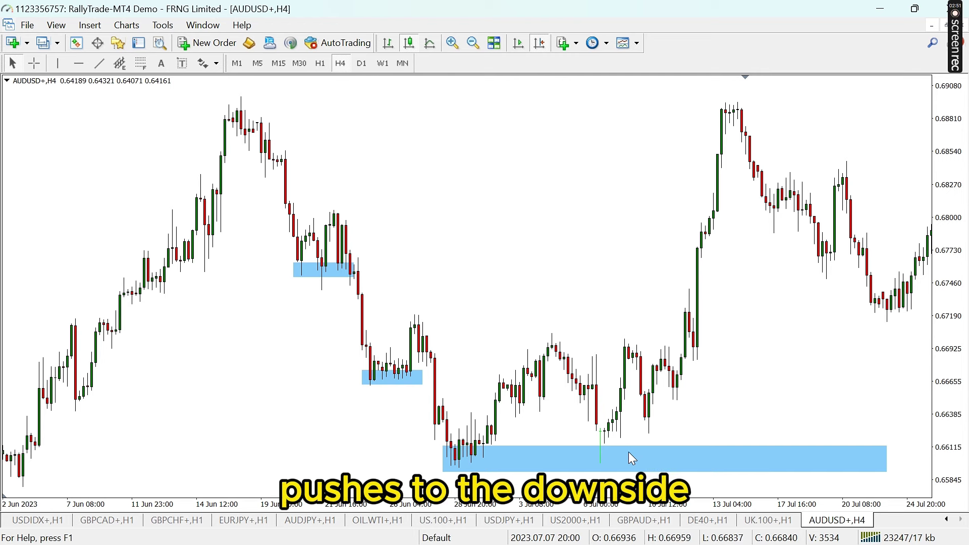
Move the large rectangle from the late-June lows to the mid-June highs near 0.6885 as the major resistance zone.
drag(668, 459, 431, 114)
scroll(243, 313, up, 3)
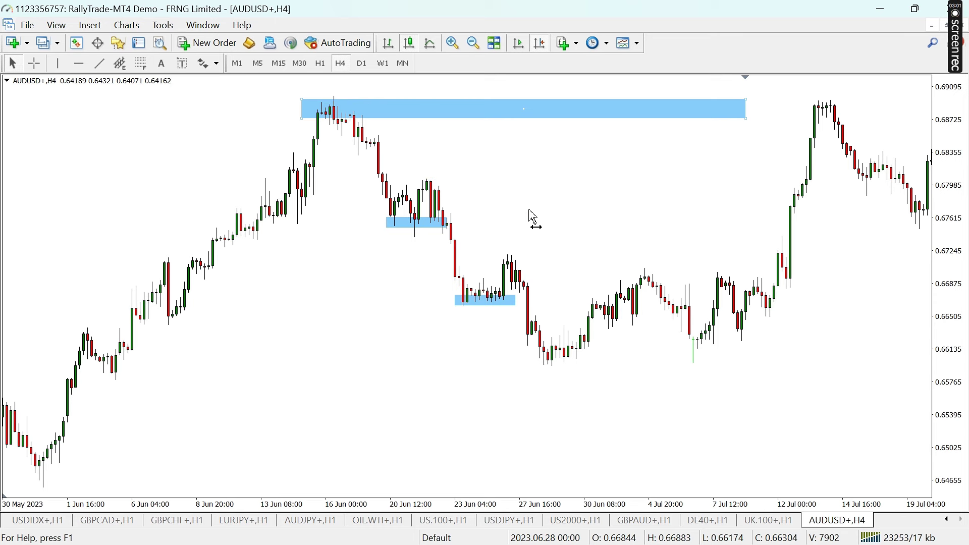
scroll(465, 224, down, 3)
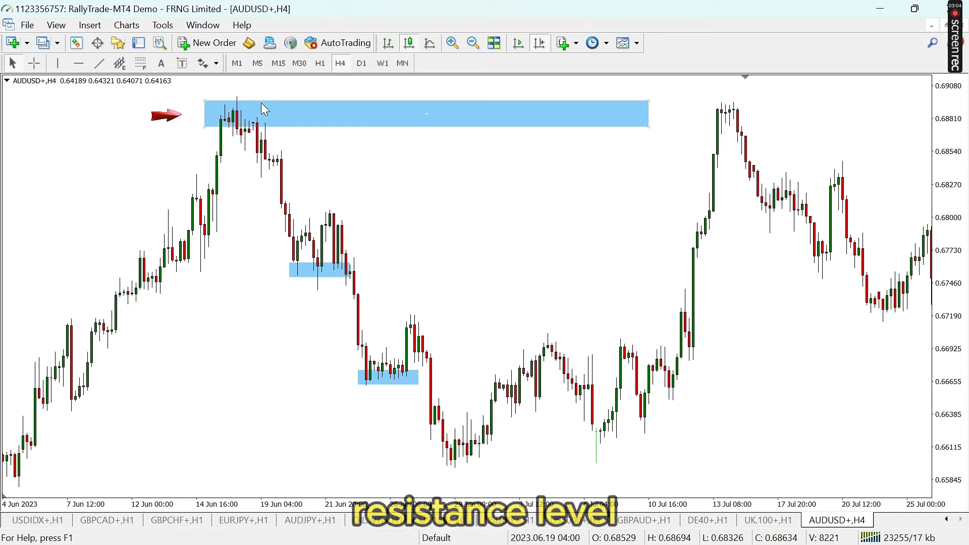
Copy the small rectangle at the 20–21 June lows to the 7–9 June highs near 0.6715 as a minor resistance zone.
scroll(296, 117, up, 3)
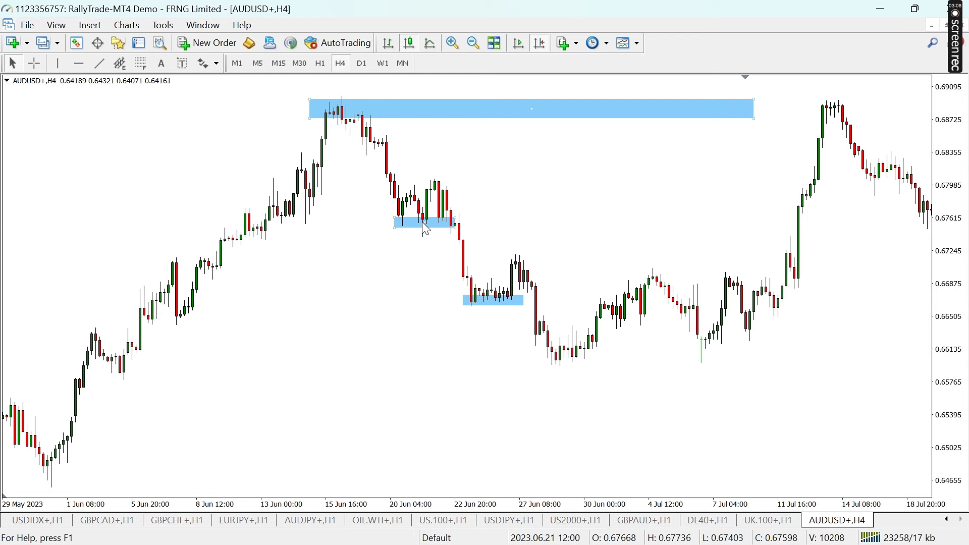
drag(422, 221, 200, 262)
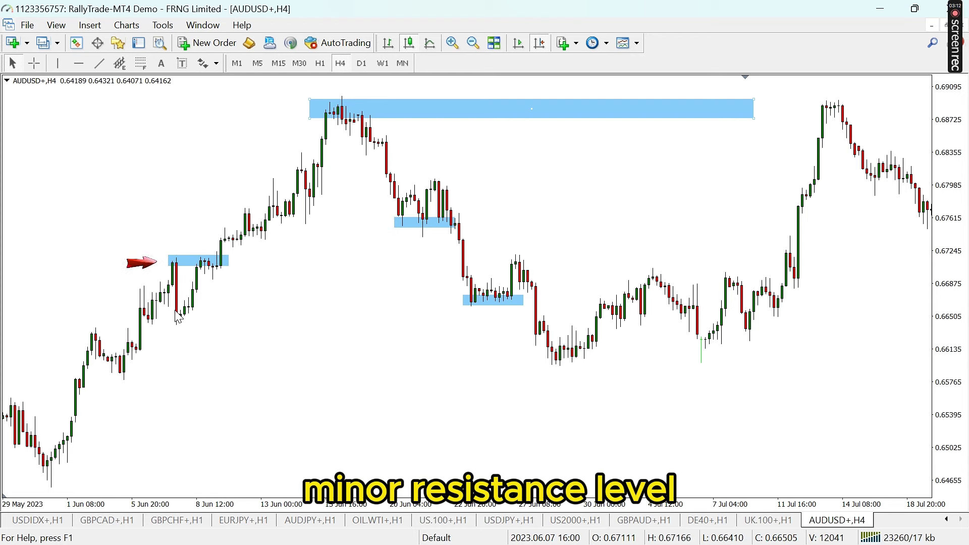
scroll(353, 293, up, 2)
scroll(577, 305, down, 2)
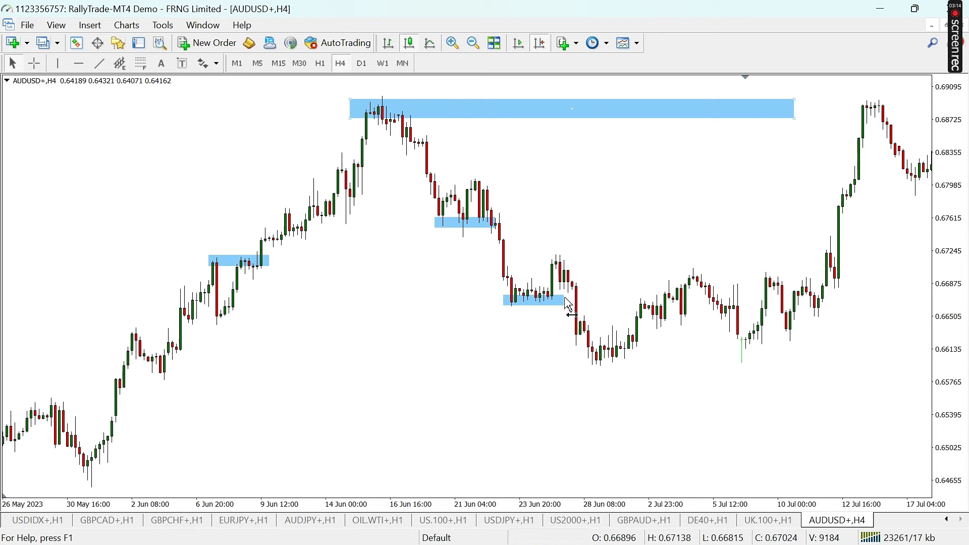
Copy the small rectangle from the 7–9 June highs down to the 2–5 June highs near 0.6631 as another minor resistance zone.
scroll(493, 309, up, 2)
scroll(404, 321, down, 1)
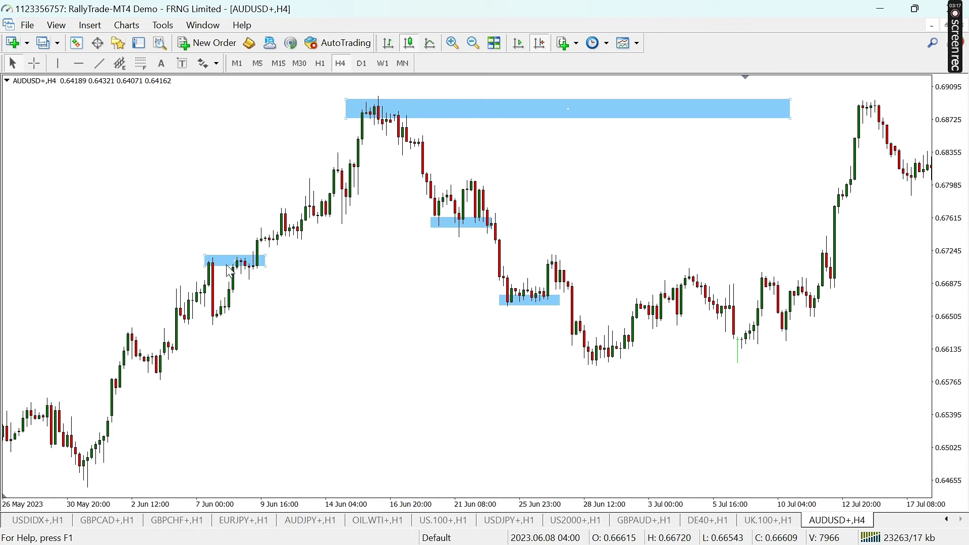
drag(227, 265, 153, 334)
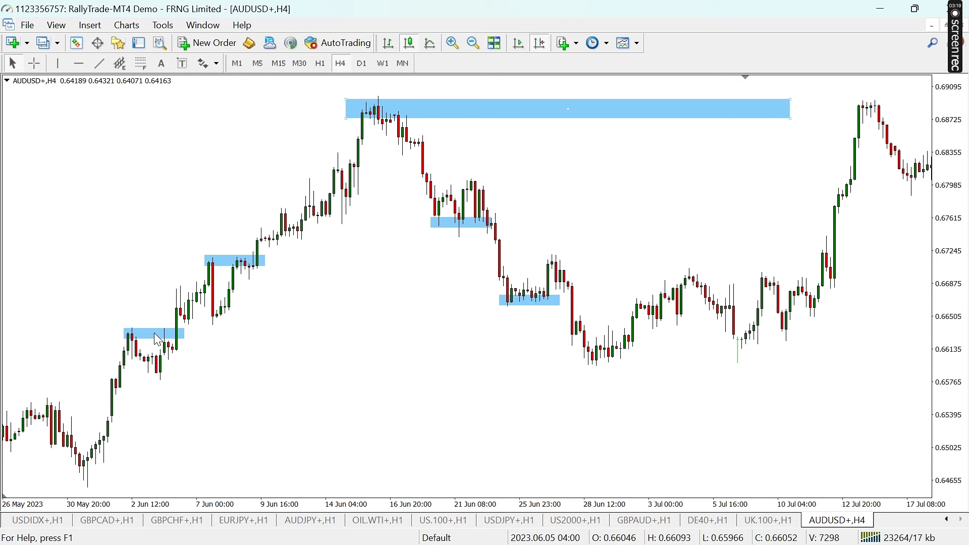
Extend the major resistance rectangle to about 24 July so that it covers the mid-July highs, at about 0.6877–0.6895.
scroll(203, 375, up, 4)
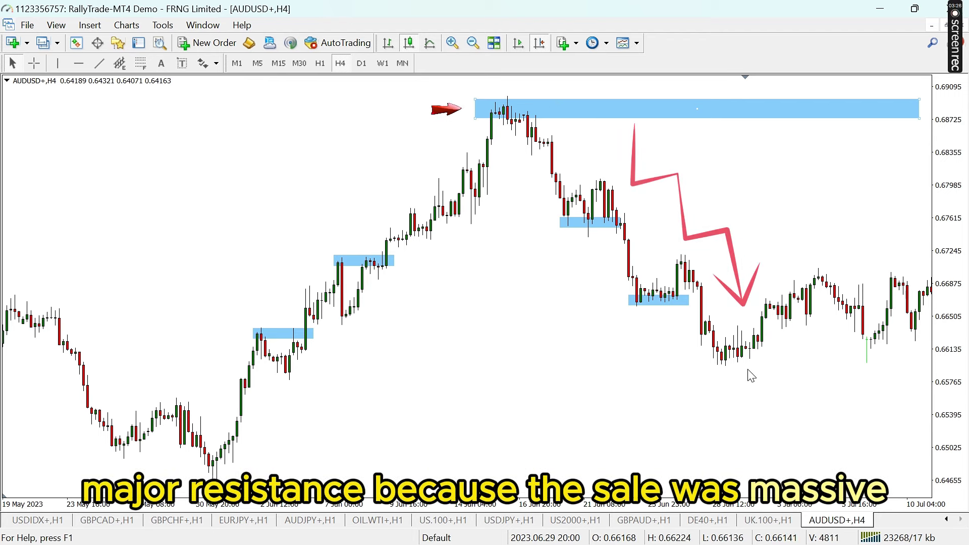
drag(764, 376, 564, 378)
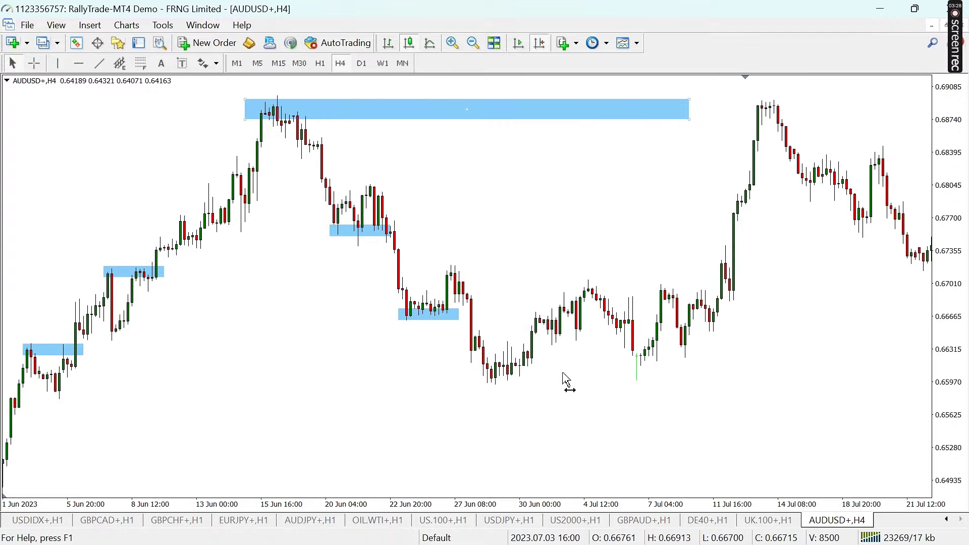
drag(574, 268, 564, 265)
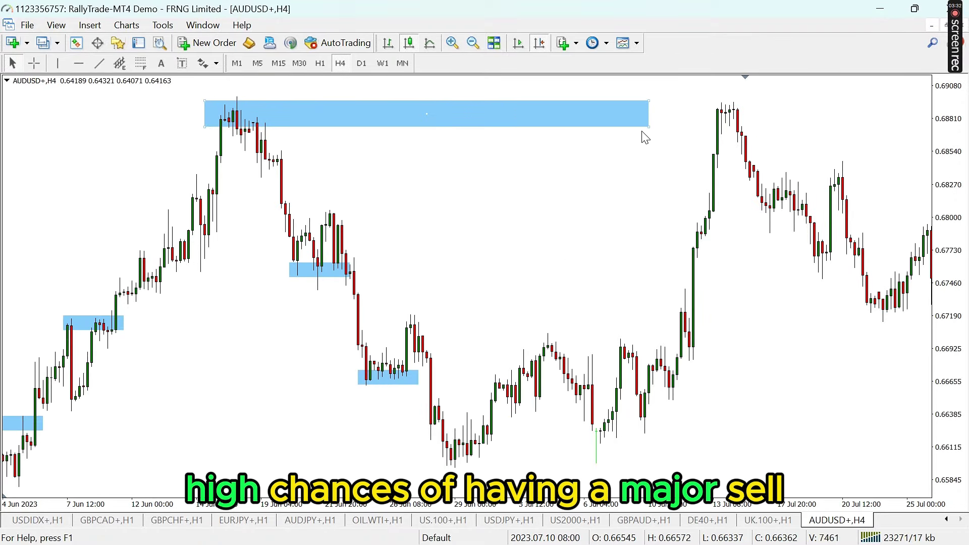
drag(648, 127, 899, 126)
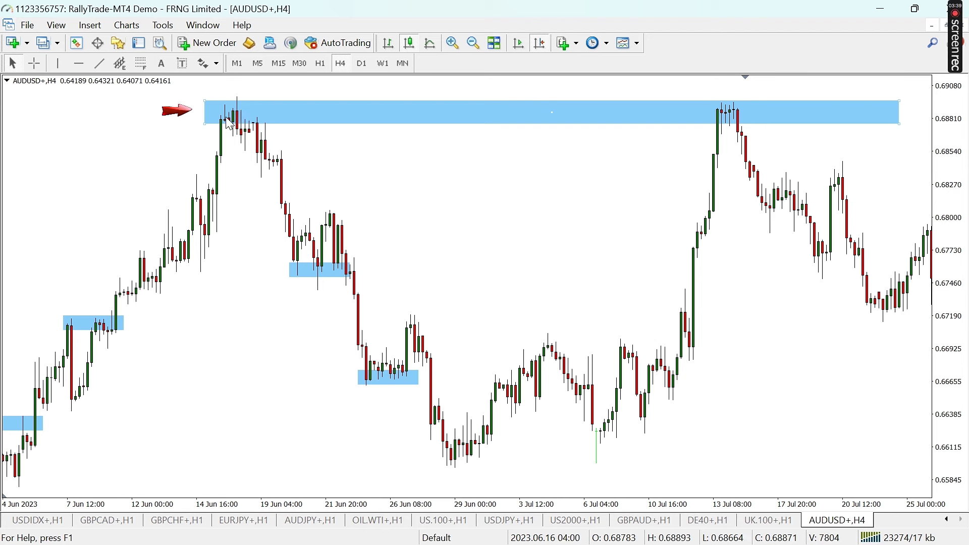
Examine how price reacts at the major resistance zone and the minor zones across June and July.
drag(540, 334, 573, 354)
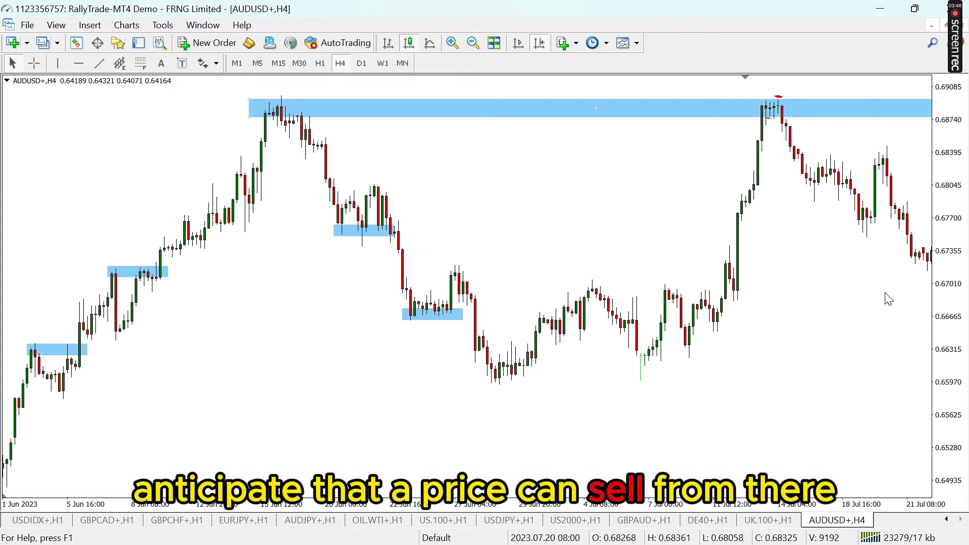
drag(768, 250, 691, 180)
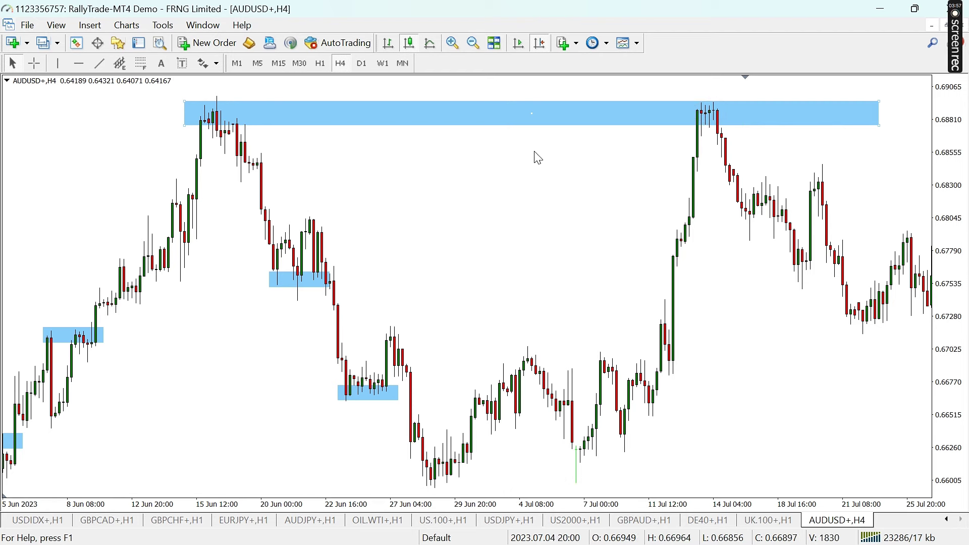
drag(524, 165, 578, 219)
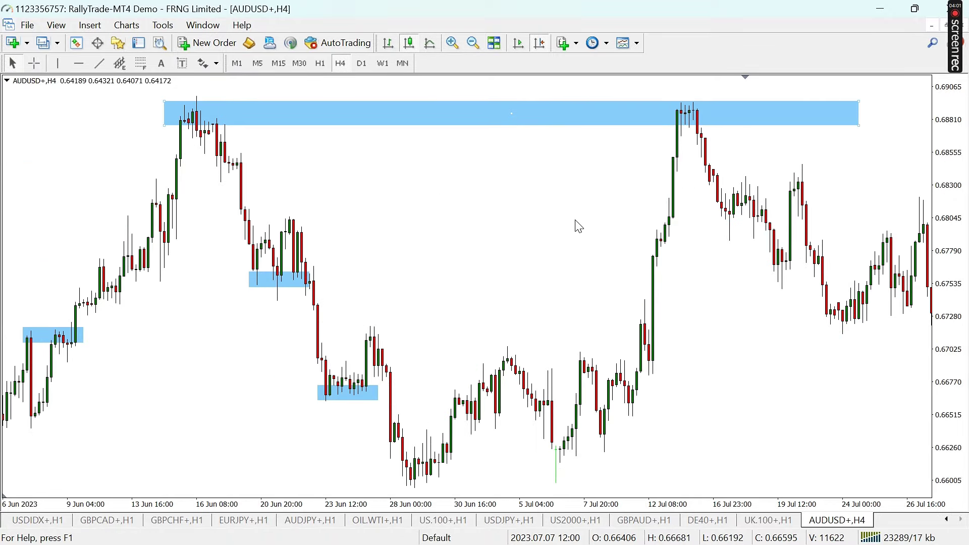
scroll(404, 277, up, 5)
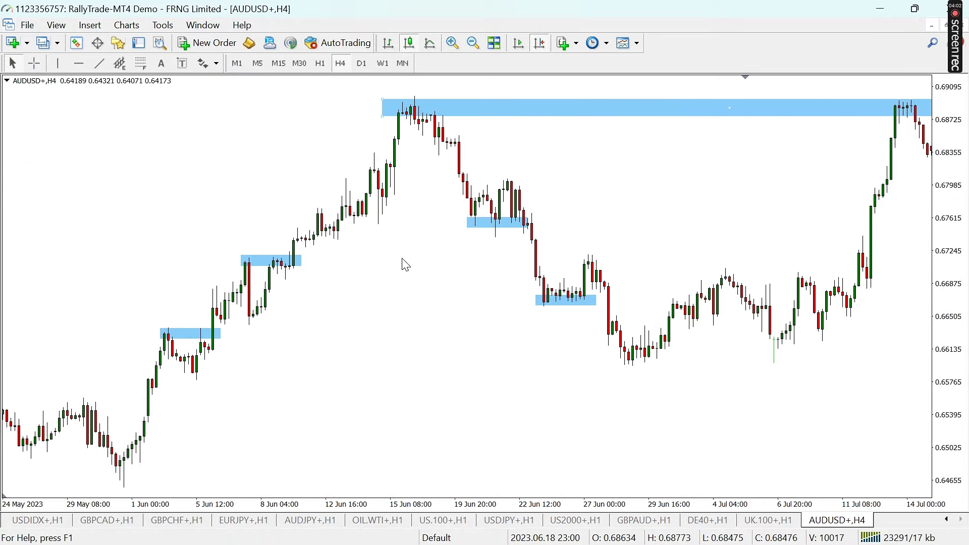
key(Left)
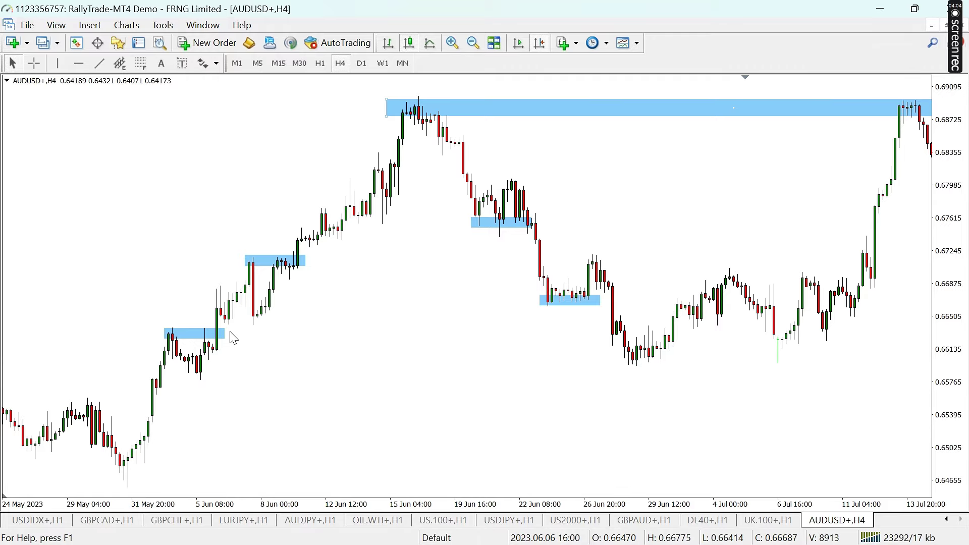
key(Left)
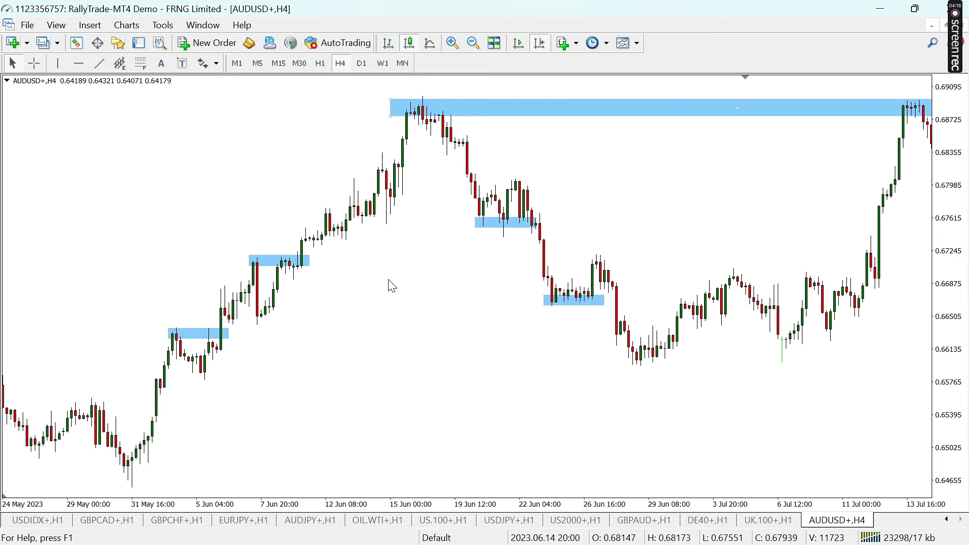
drag(357, 193, 419, 265)
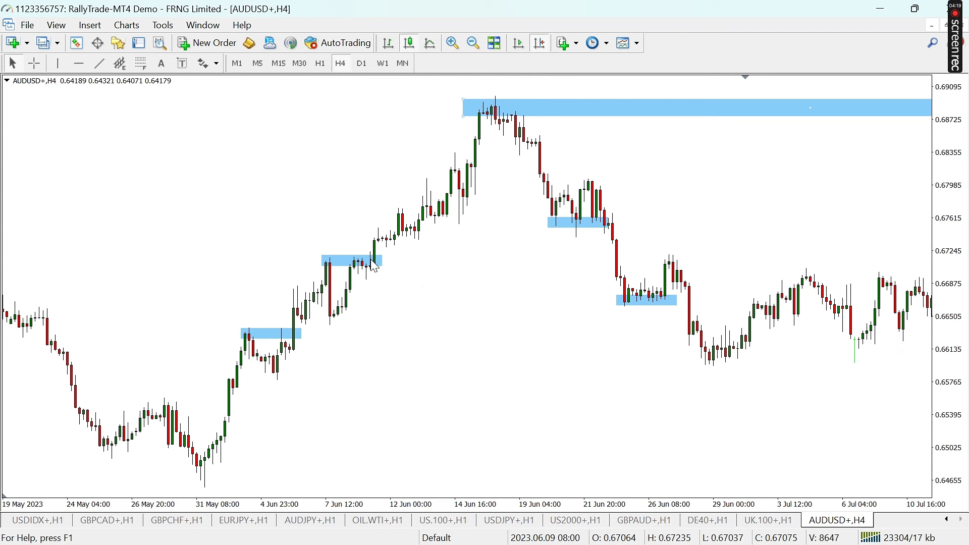
Delete all major and minor support and resistance rectangles from the AUDUSD+ H4 chart.
double_click(353, 264)
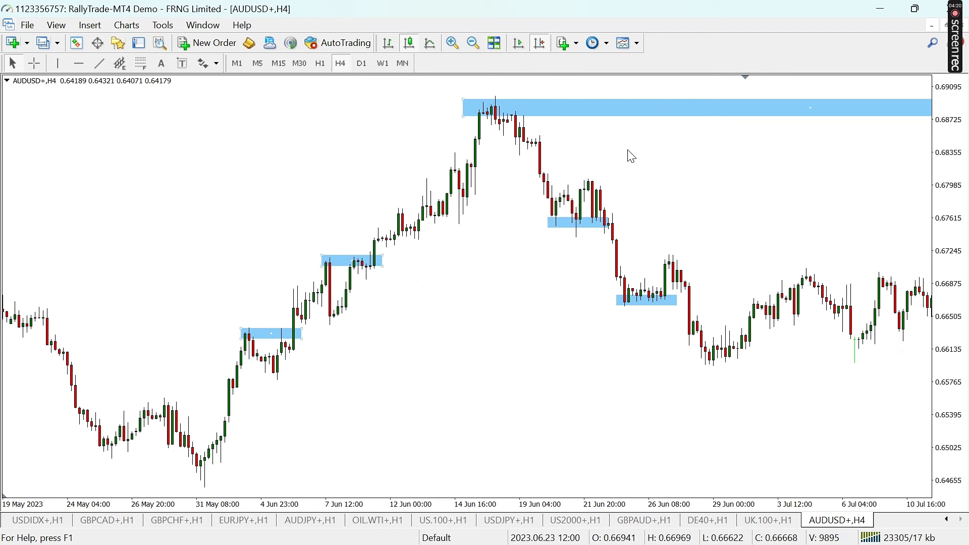
key(Delete)
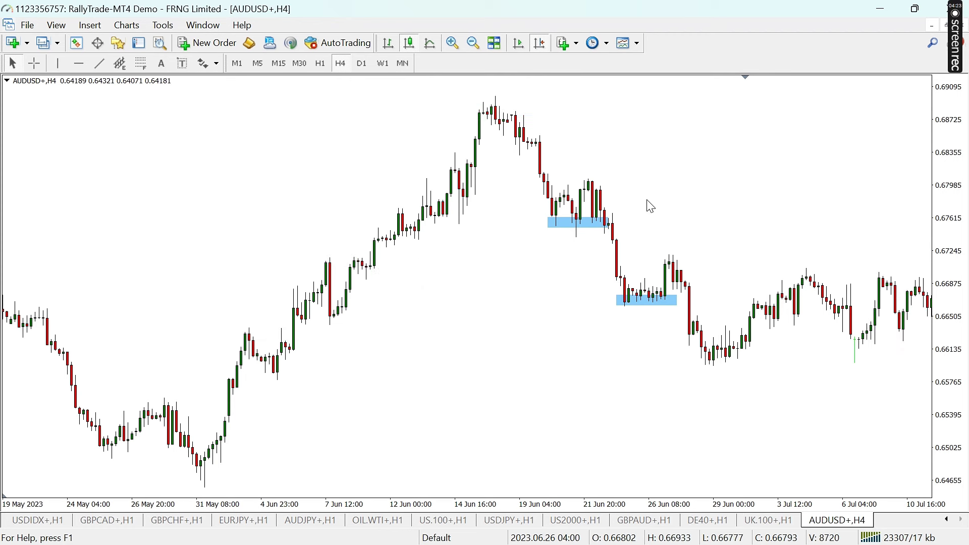
scroll(606, 234, up, 1)
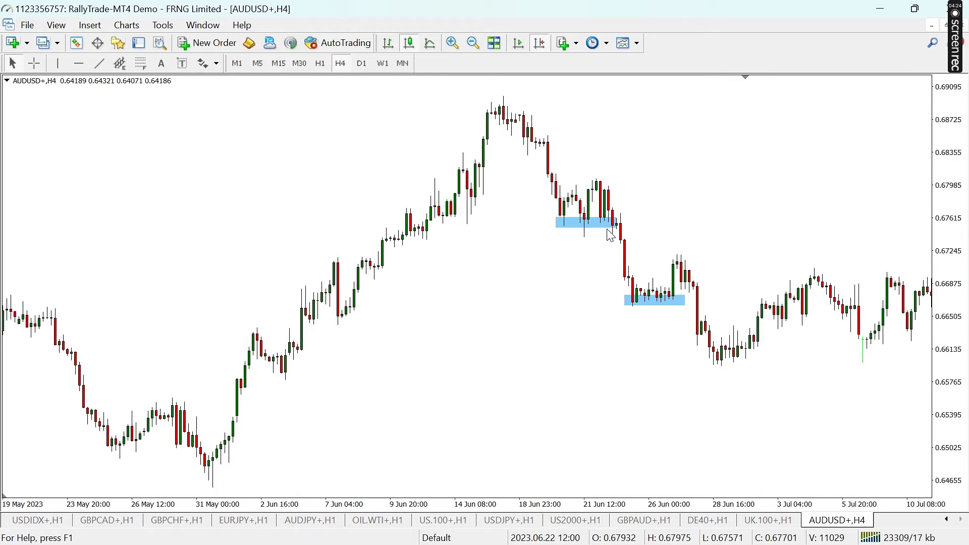
key(Delete)
key(Delete)
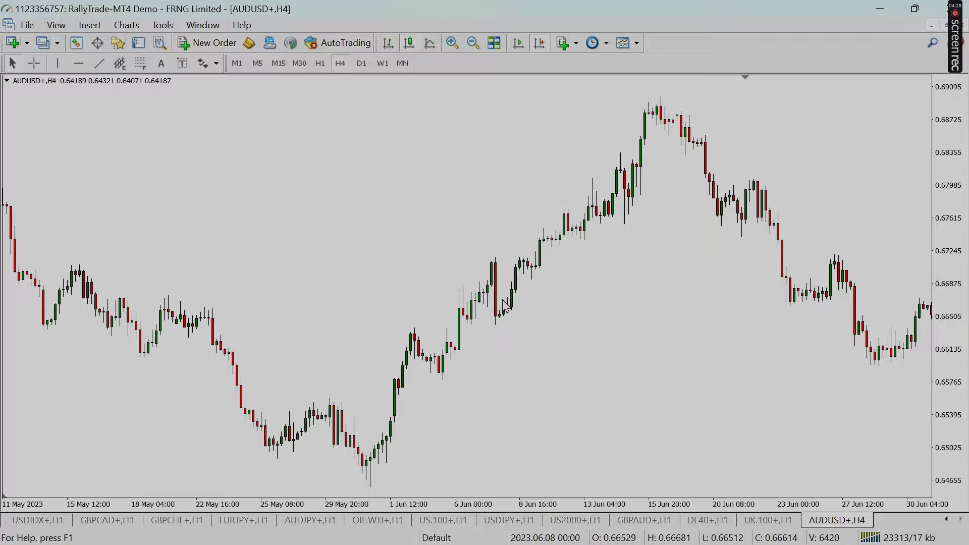
Draw a rectangle from the 26–27 June highs to late July, at about 0.6707–0.6720, marking the broken resistance level.
scroll(504, 305, down, 5)
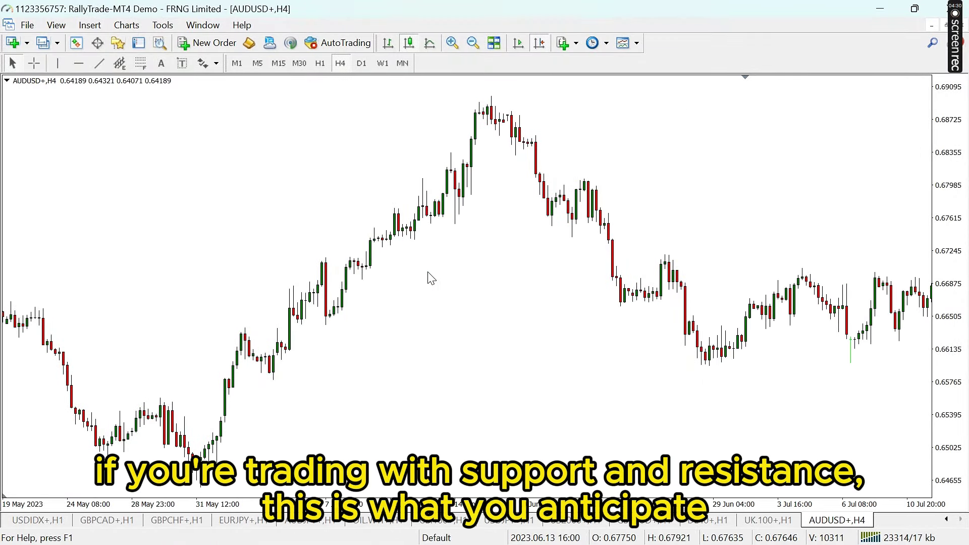
scroll(478, 277, down, 4)
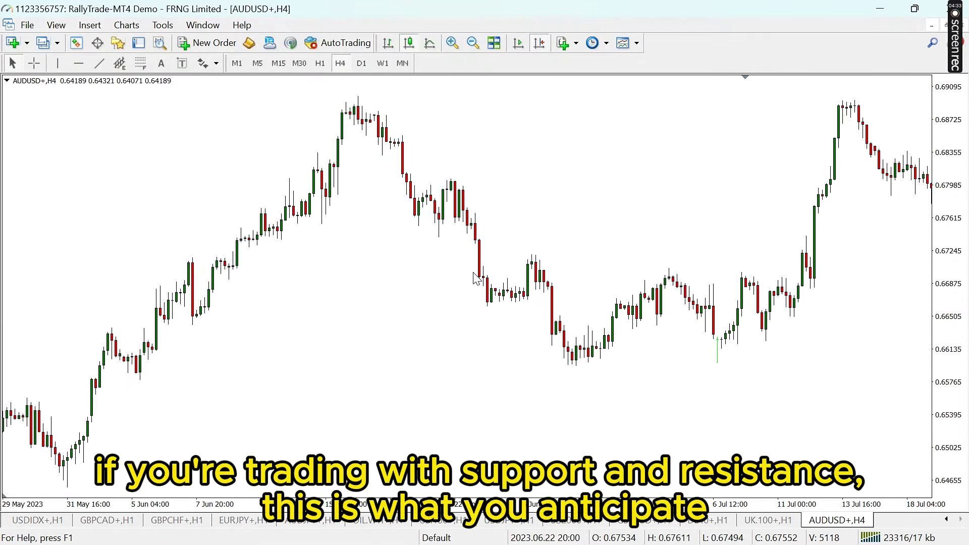
drag(477, 279, 283, 283)
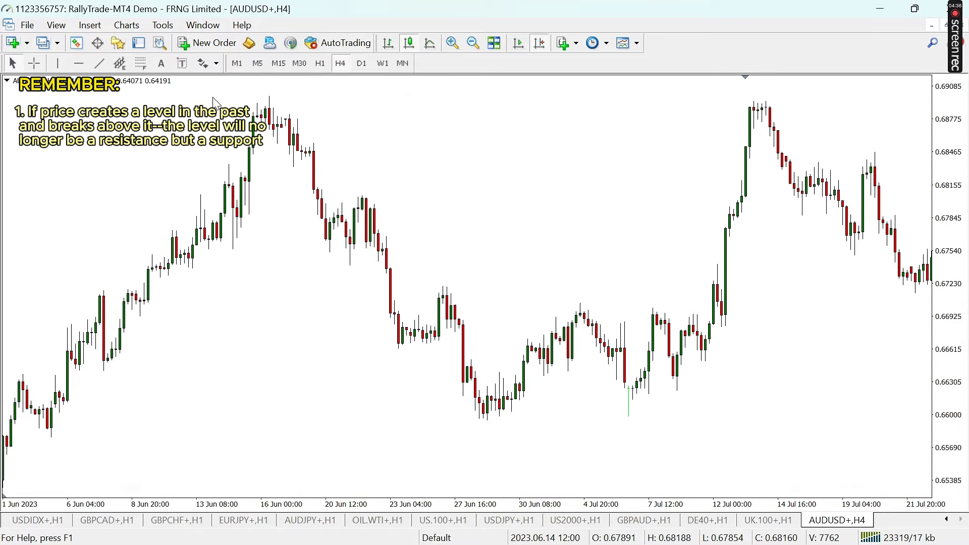
click(90, 25)
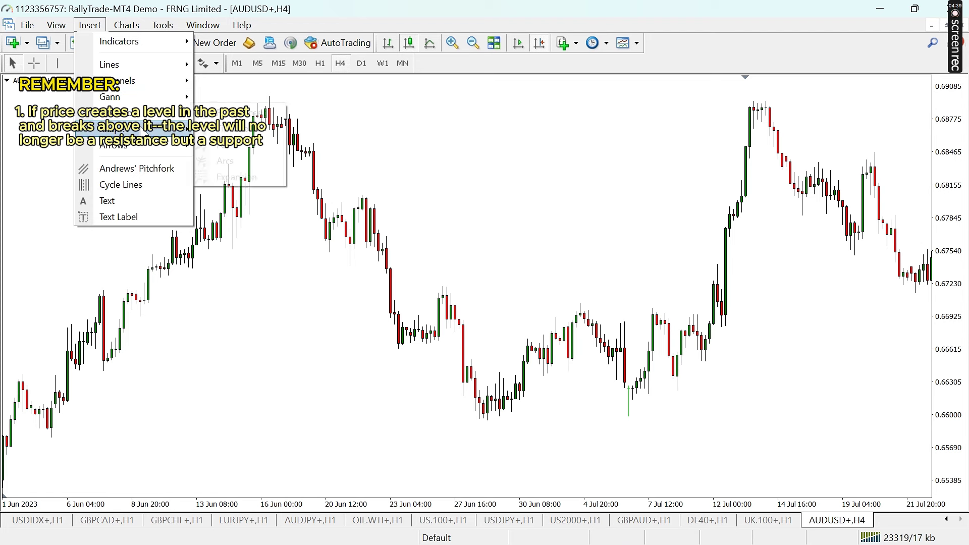
click(214, 134)
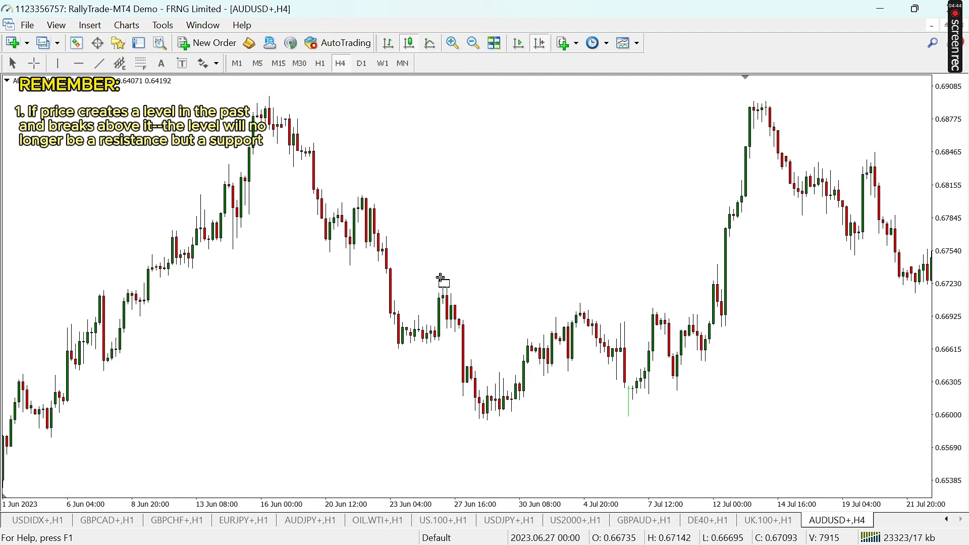
drag(437, 287, 841, 295)
drag(653, 363, 765, 365)
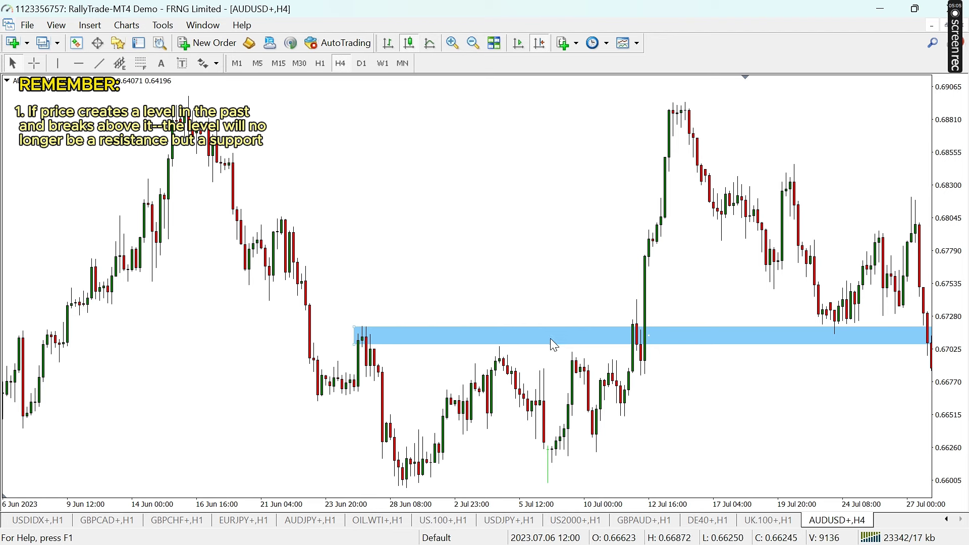
Pull the rectangle's start to about 20 July, beneath the 21–24 July lows at about 0.6707–0.6726, as a minor support zone.
scroll(702, 210, up, 3)
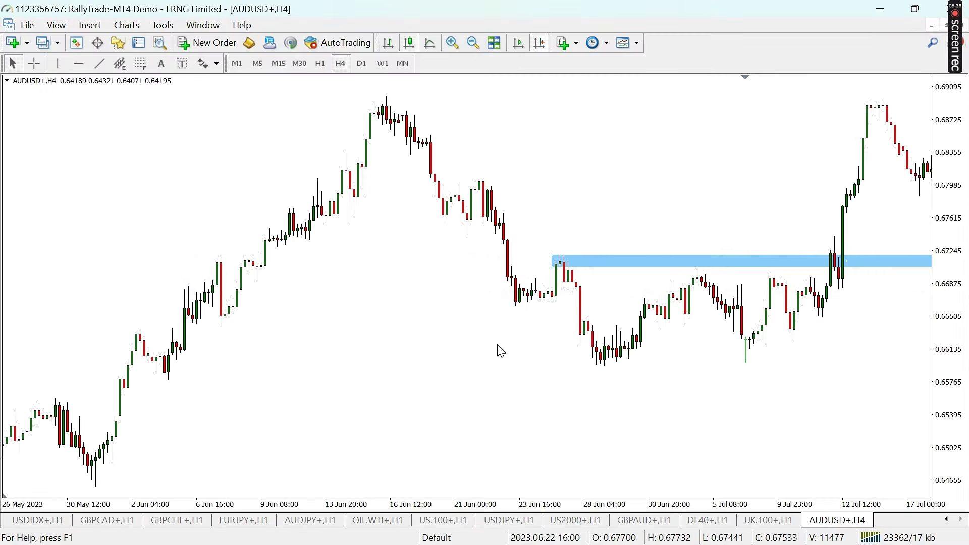
drag(677, 363, 568, 352)
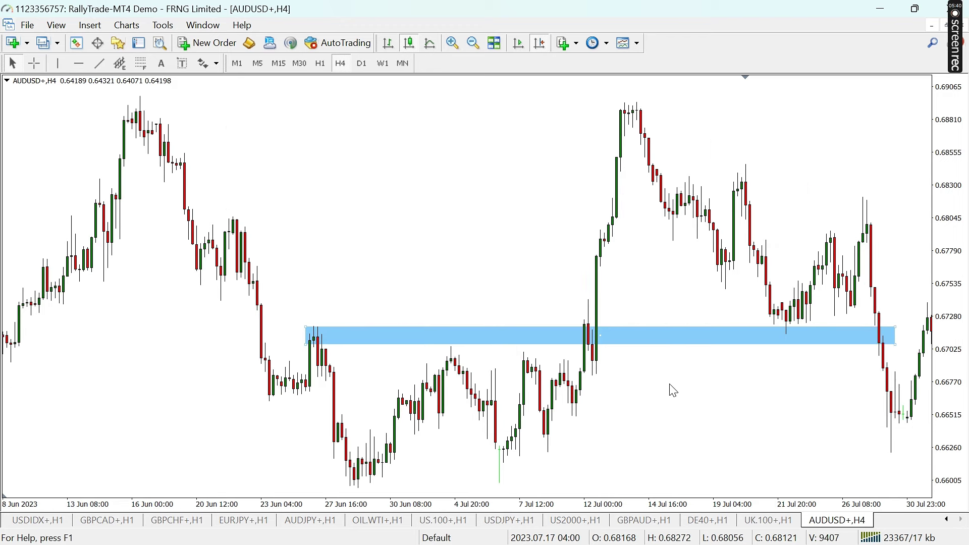
drag(690, 387, 818, 339)
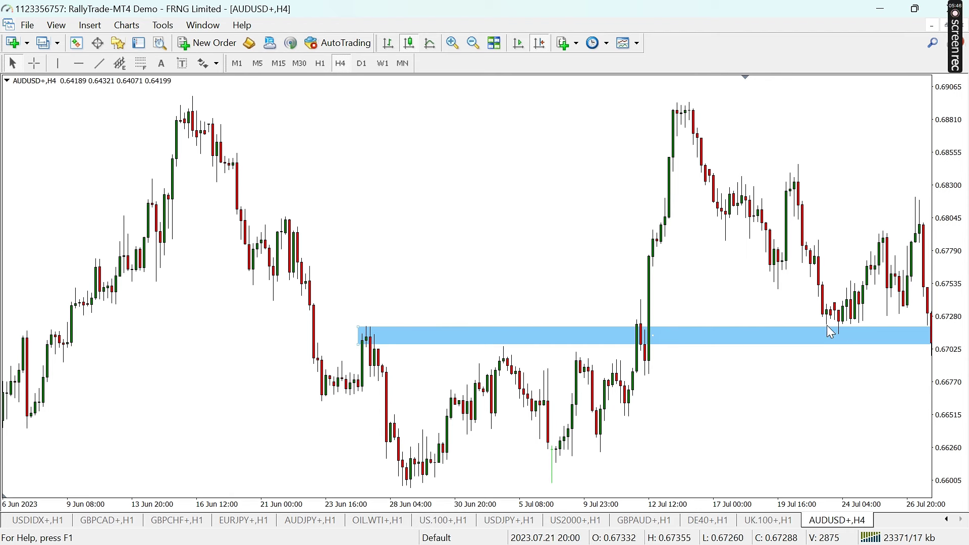
drag(359, 328, 807, 325)
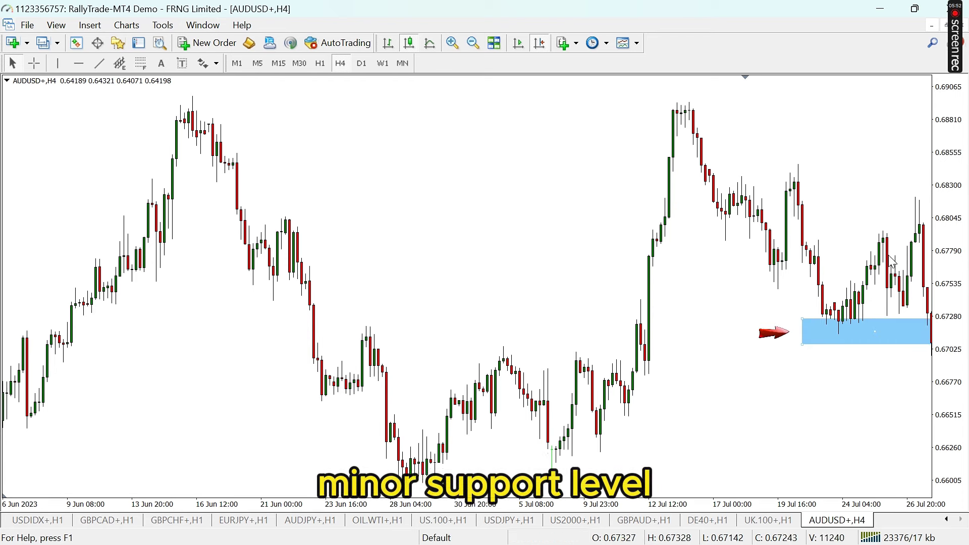
Extend the minor support rectangle to about 2 August over the retest high and thin it to about 0.6713–0.6726.
scroll(898, 232, down, 2)
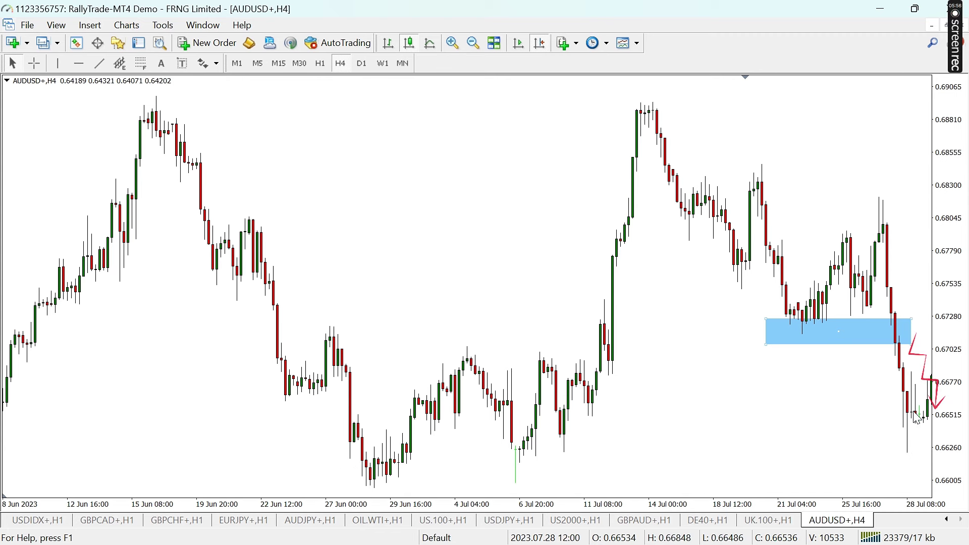
mouse_move(918, 419)
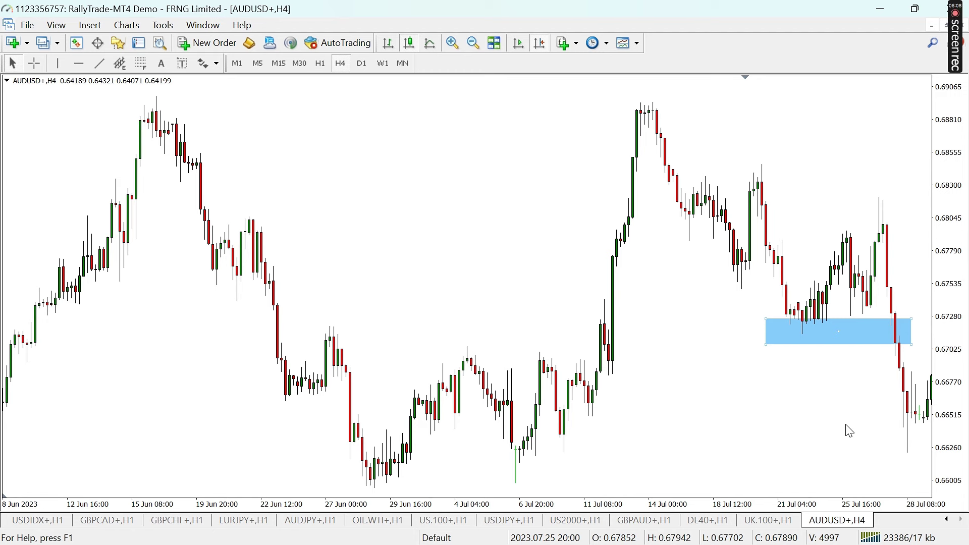
scroll(846, 405, down, 5)
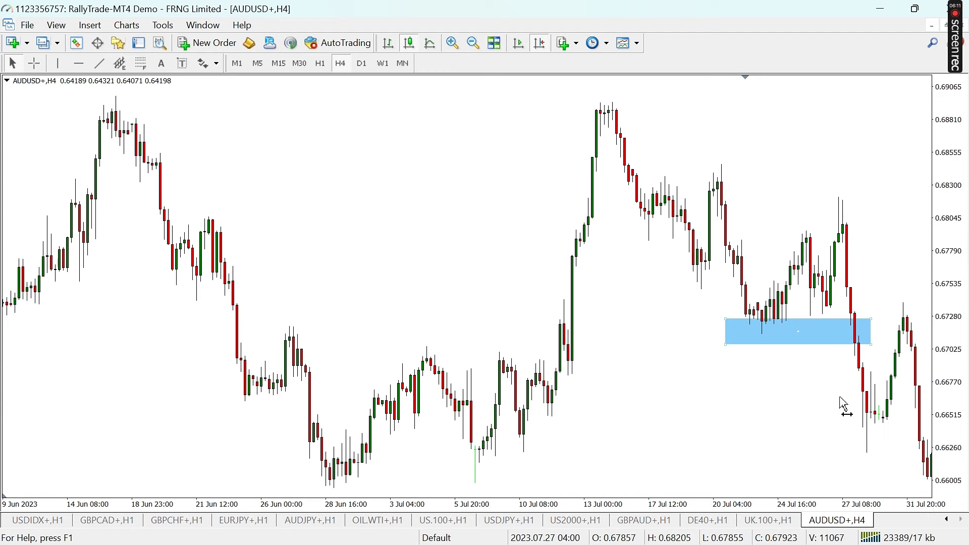
drag(852, 293, 912, 292)
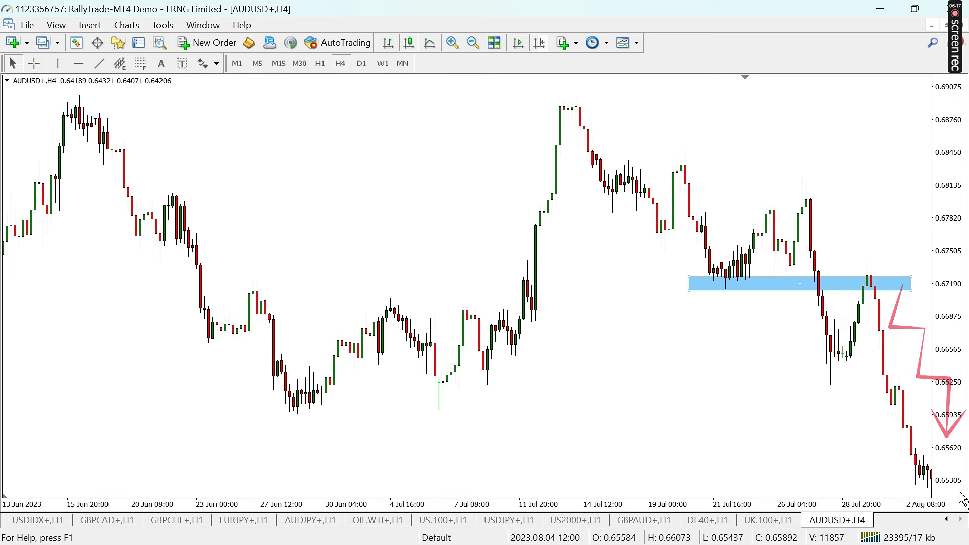
Move the rectangle back over the 26–27 June highs at about 0.6704–0.6717 and extend it to about 28 July.
scroll(829, 403, up, 3)
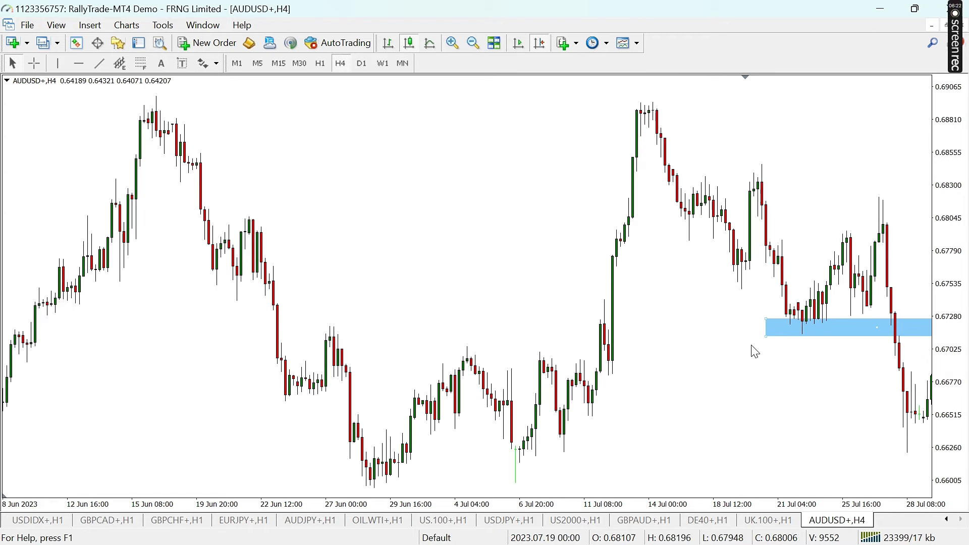
drag(879, 326, 417, 339)
drag(528, 348, 731, 350)
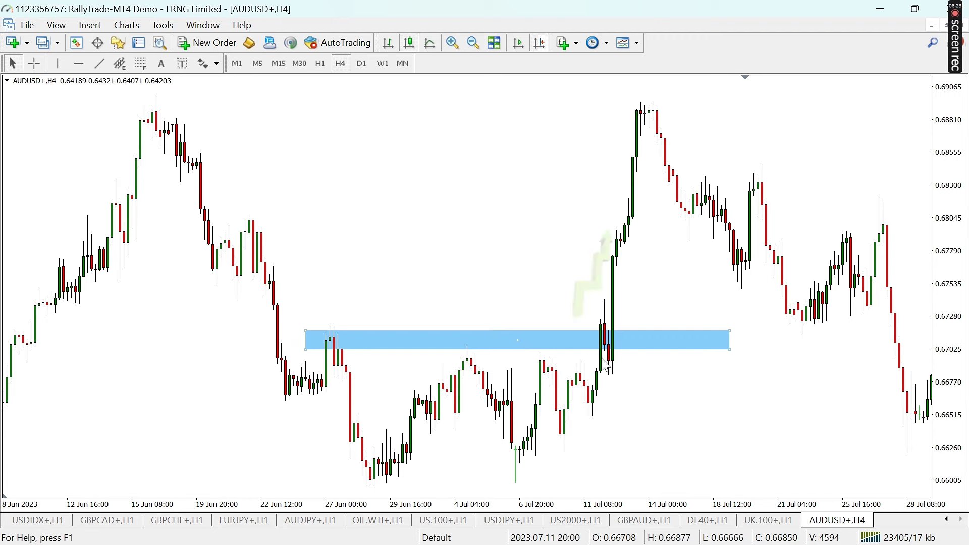
drag(631, 231, 773, 227)
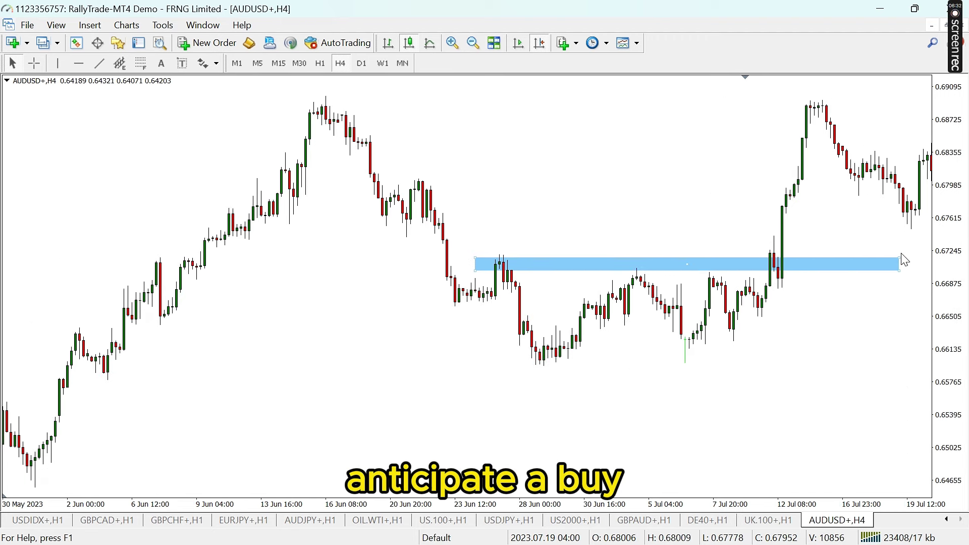
scroll(904, 303, down, 3)
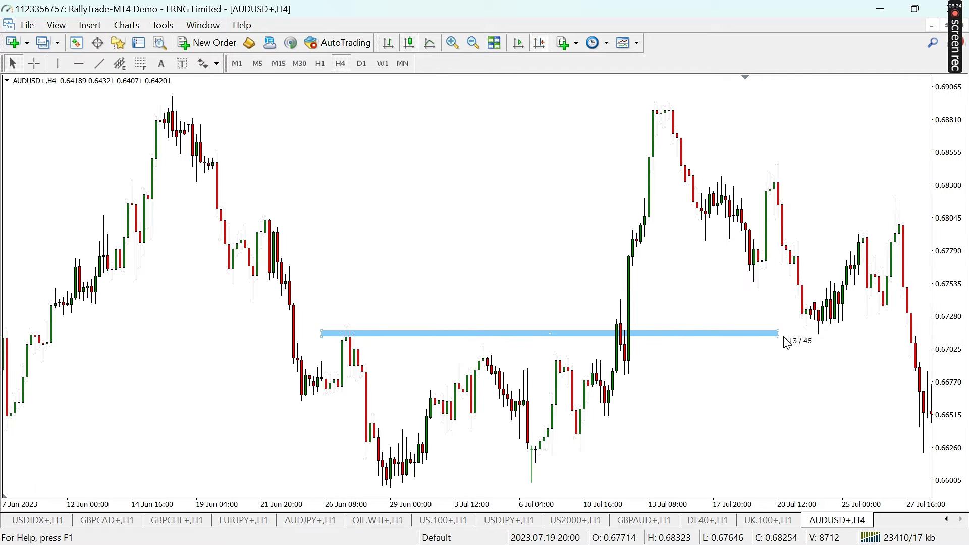
drag(784, 338, 926, 349)
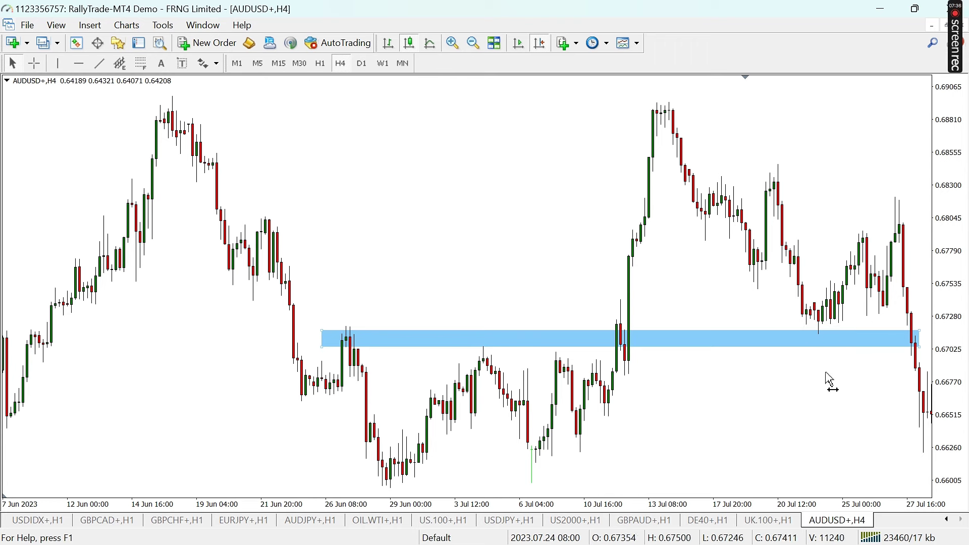
Shift the rectangle beneath the 21–24 July lows at about 0.6708–0.6720, and delete it from the chart.
drag(834, 380, 647, 380)
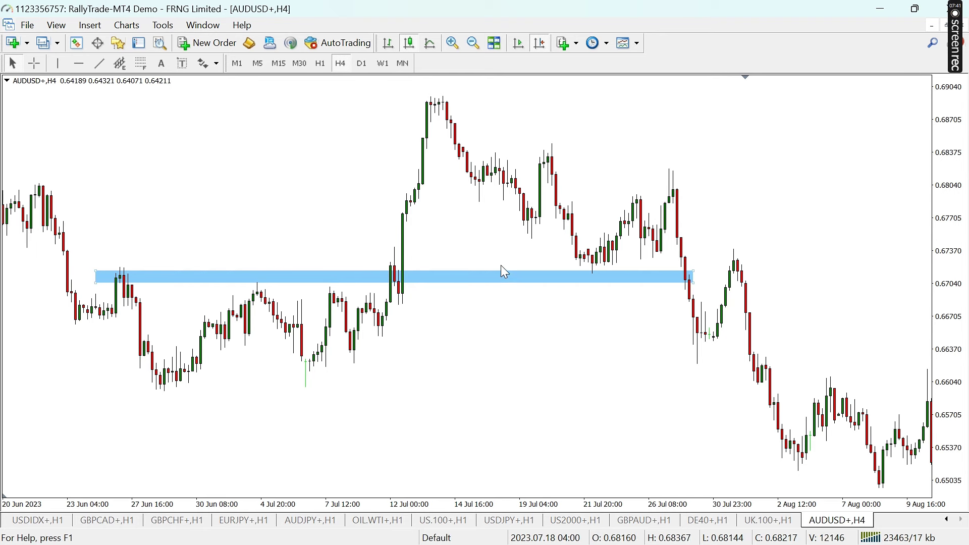
drag(393, 274, 611, 274)
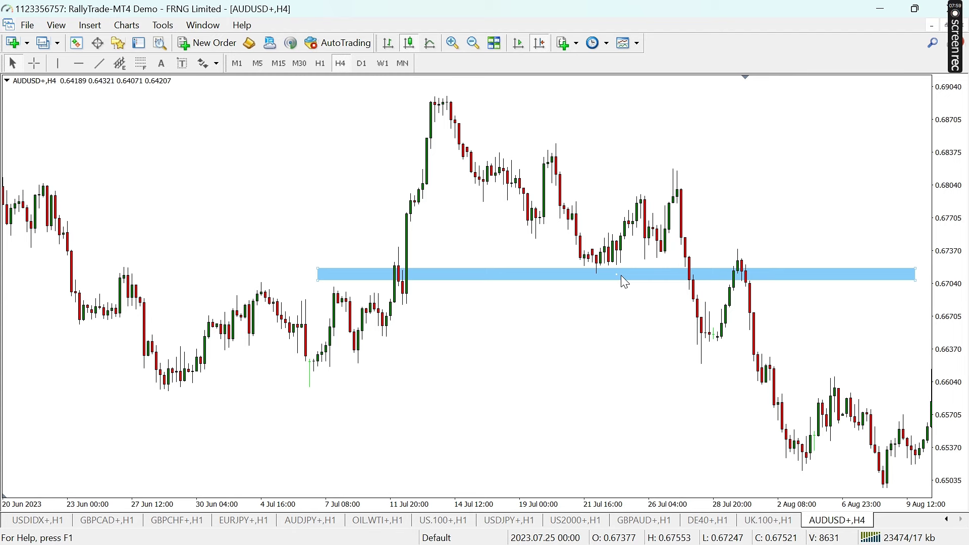
key(Delete)
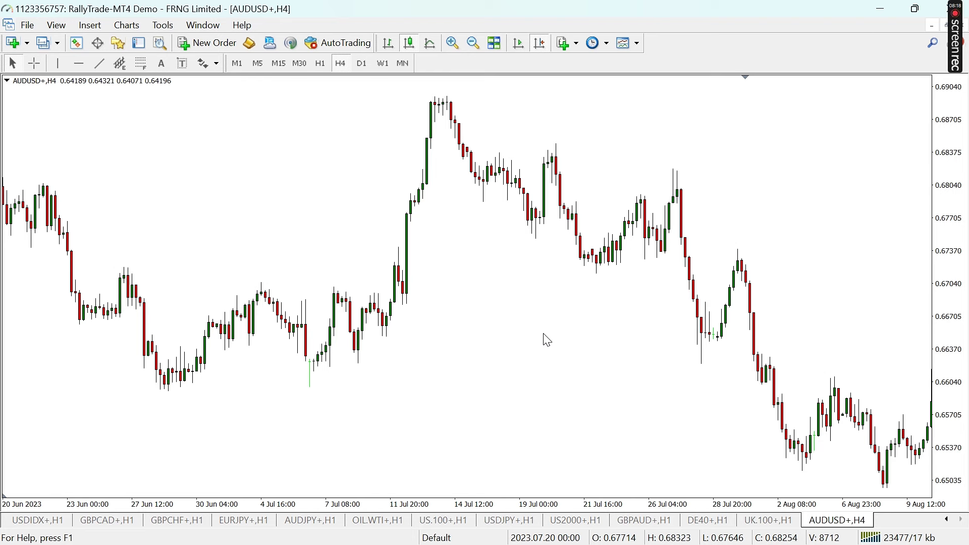
Draw a demand zone rectangle over the 28 June lows, from about 28 June to 27 July, at about 0.6597–0.6608.
scroll(556, 335, up, 5)
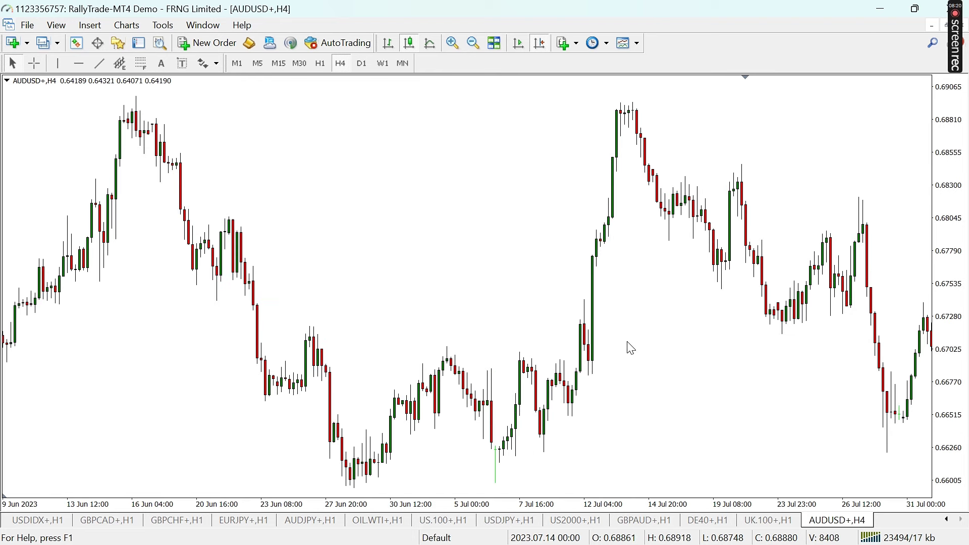
click(91, 27)
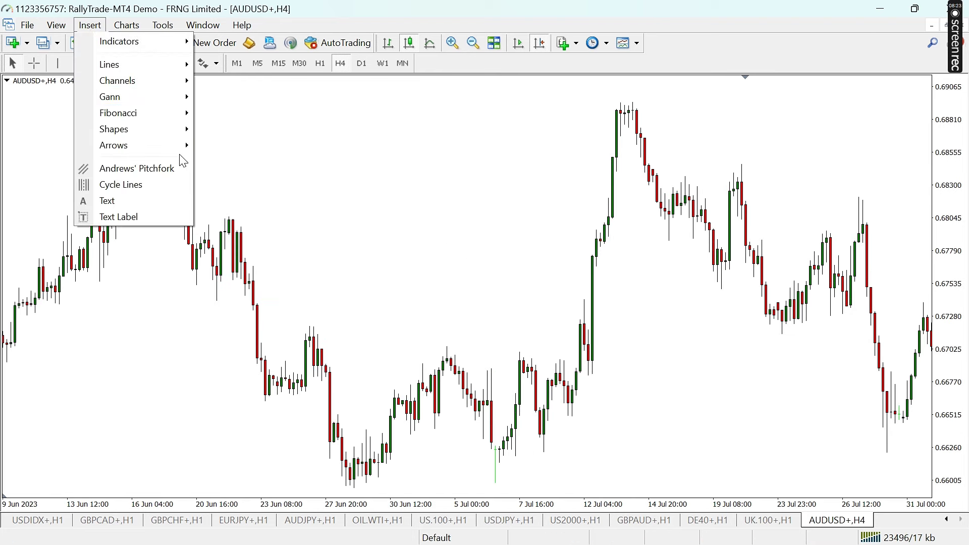
mouse_move(185, 130)
click(220, 130)
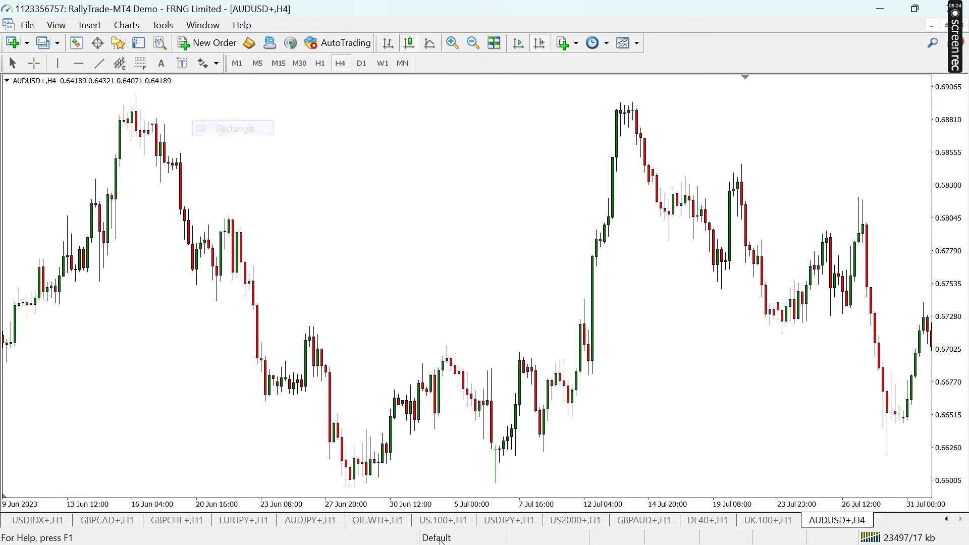
drag(342, 470, 870, 485)
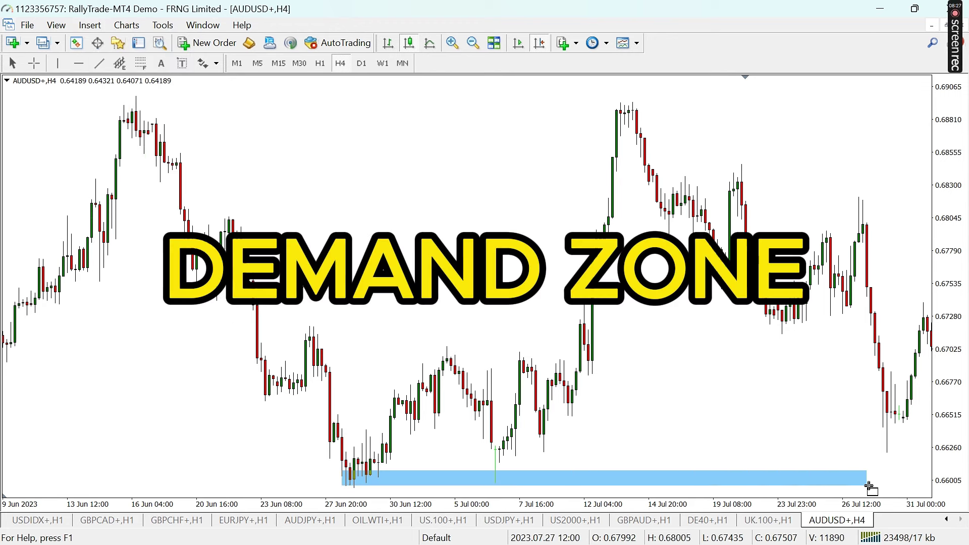
Nudge the demand zone rectangle and enlarge it to cover about 0.6597–0.6613, ending at about 3 August.
scroll(450, 413, down, 5)
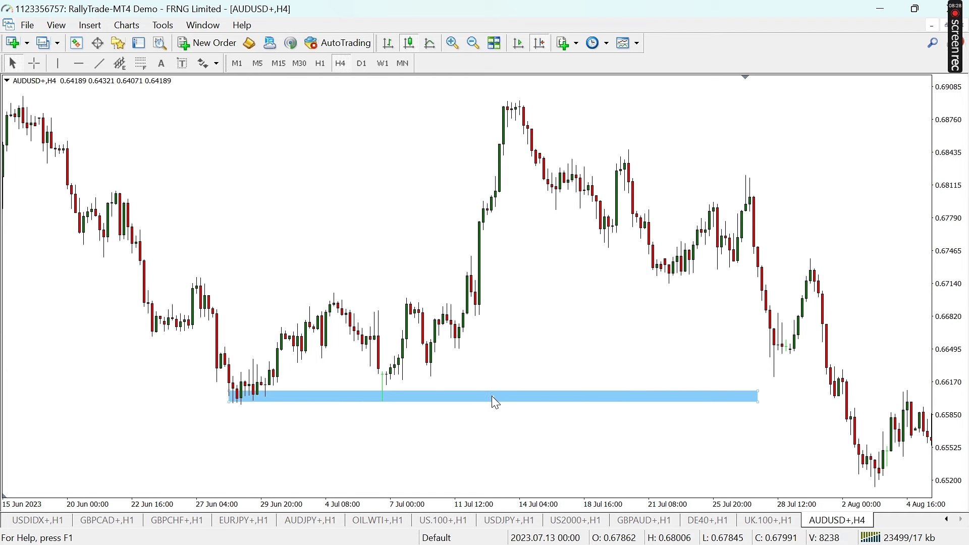
drag(493, 396, 502, 392)
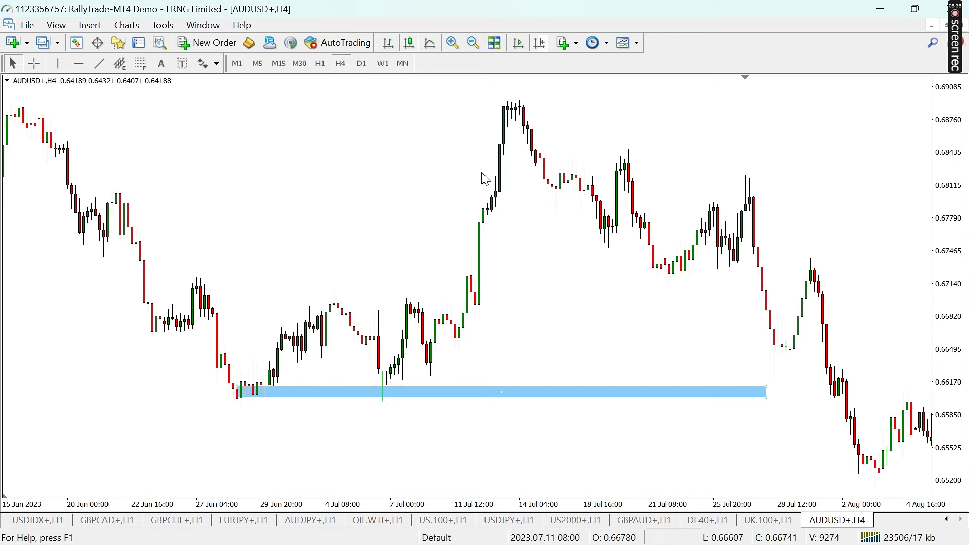
drag(766, 398, 880, 402)
click(768, 374)
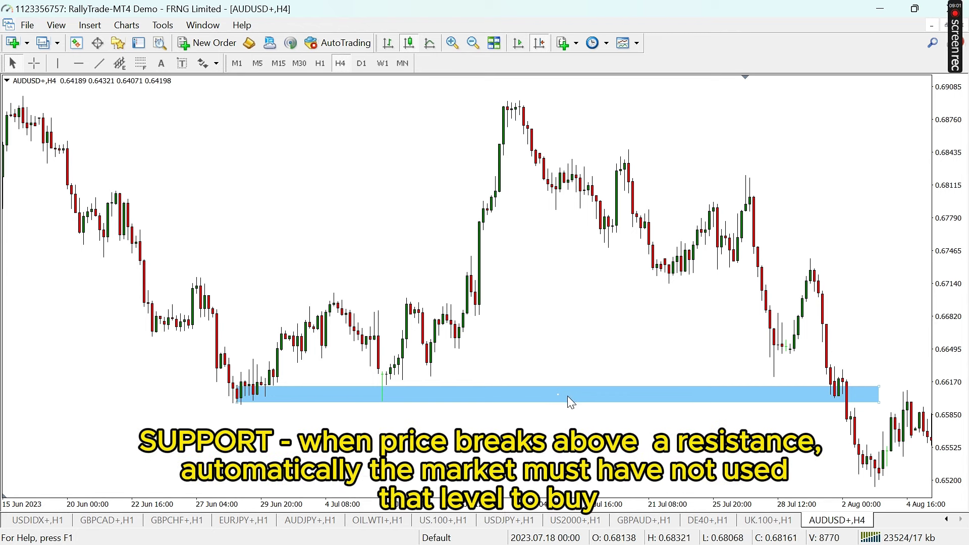
Move the demand rectangle up onto the broken early-July highs at about 0.6684–0.6699 as a support level.
drag(560, 395, 565, 307)
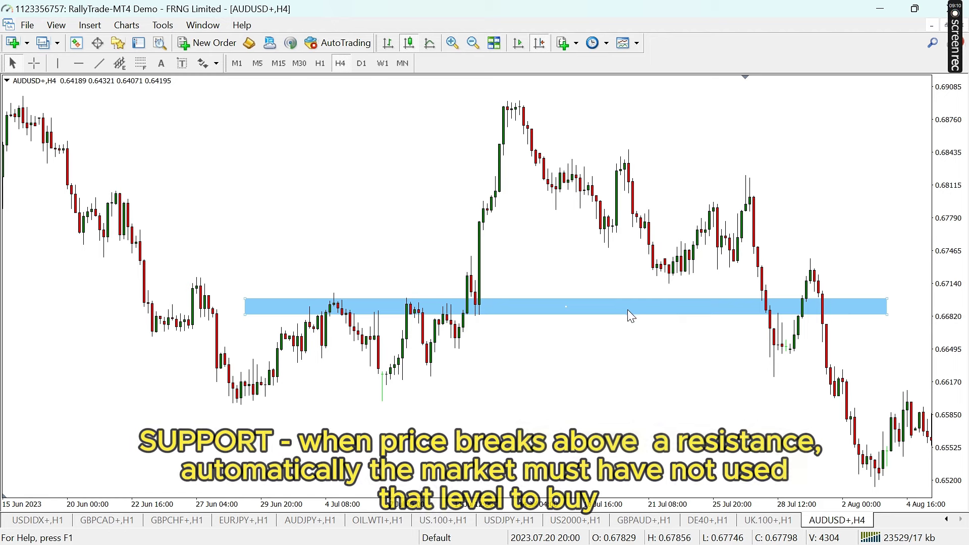
drag(513, 140, 577, 151)
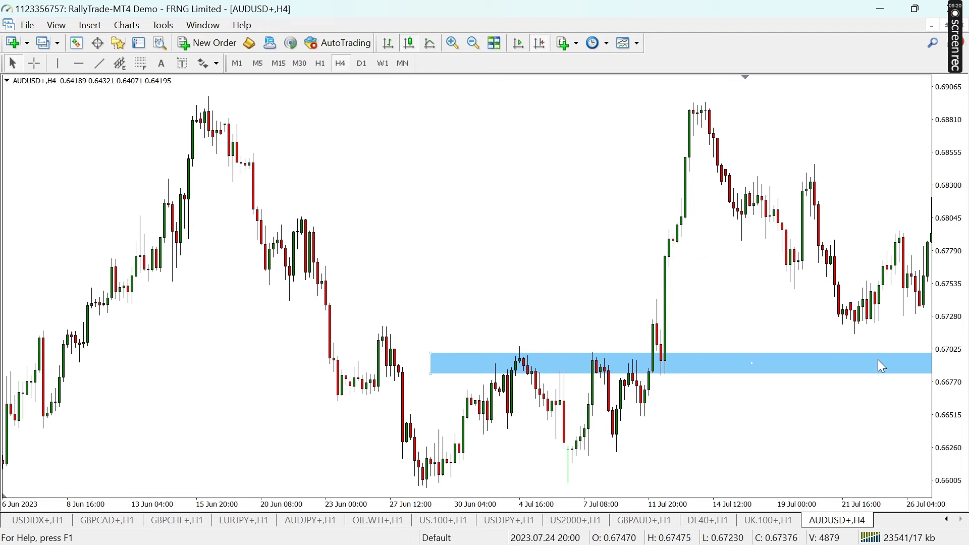
scroll(872, 397, down, 2)
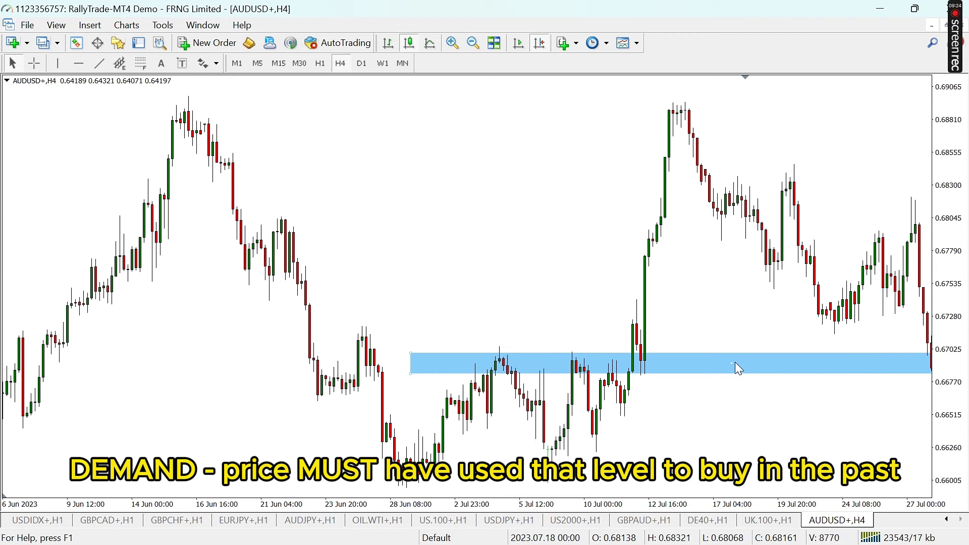
Alternate the rectangle between the 28 June lows and the broken July highs, leaving it on the lows at about 0.6595–0.6611.
drag(735, 362, 700, 467)
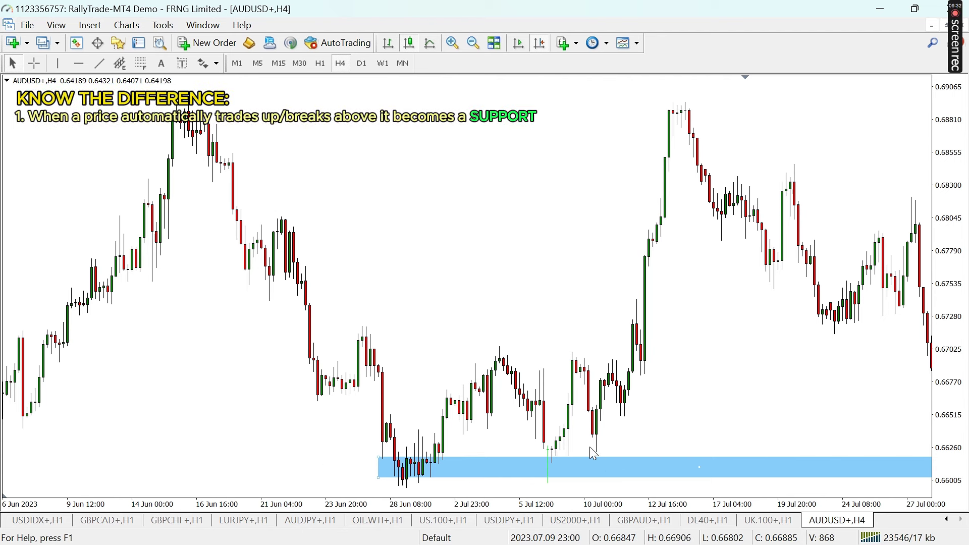
drag(686, 465, 716, 357)
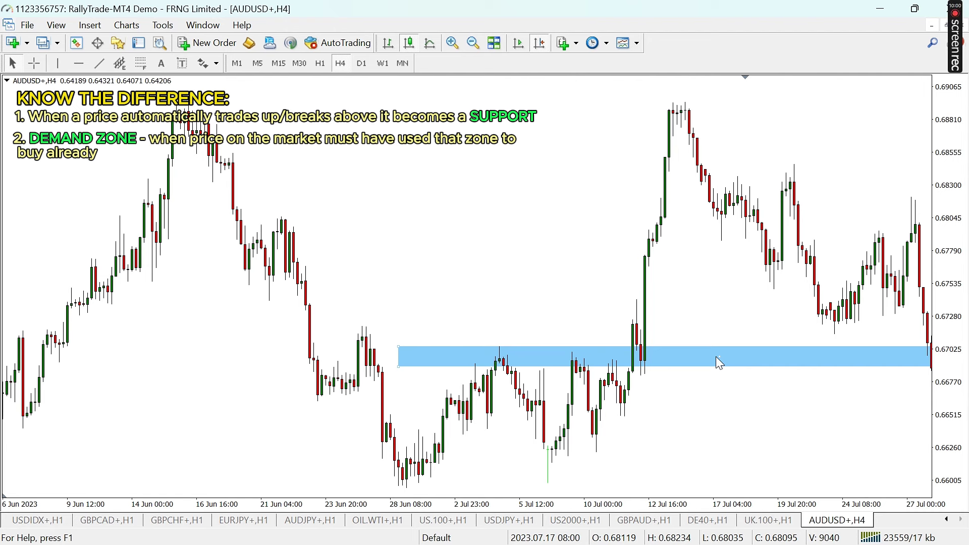
drag(716, 357, 683, 477)
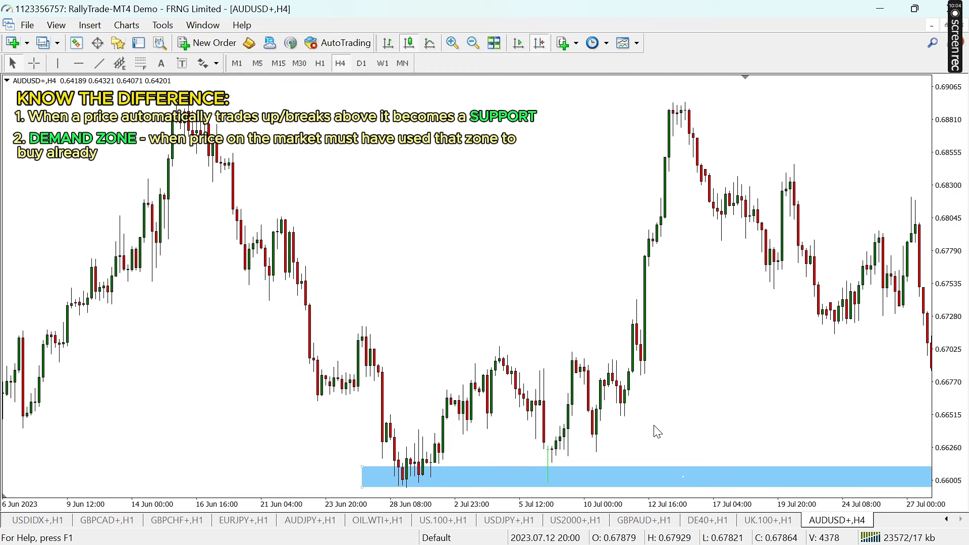
Duplicate the demand rectangle and place the copy over the broken early-July highs, starting about 30 June at about 0.6689–0.6704.
scroll(656, 432, down, 5)
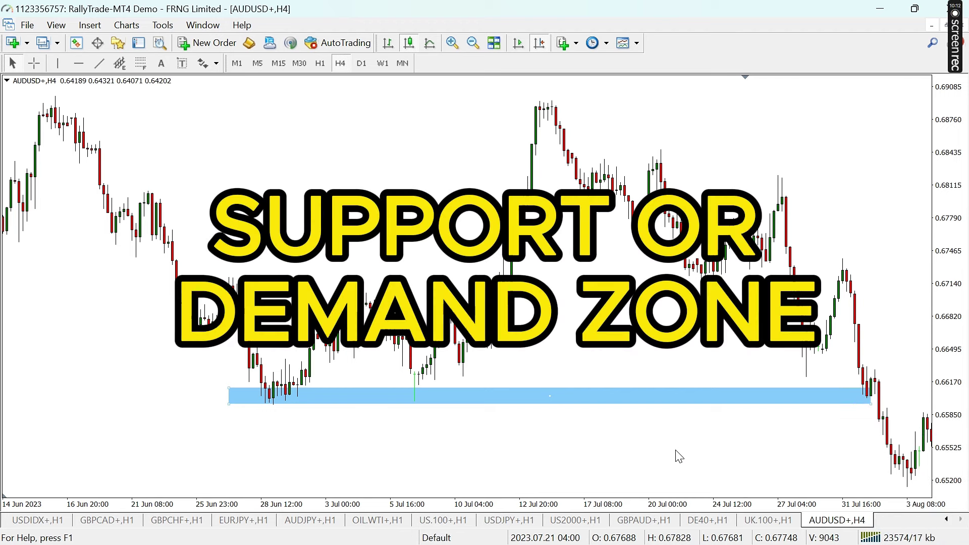
drag(627, 332, 751, 357)
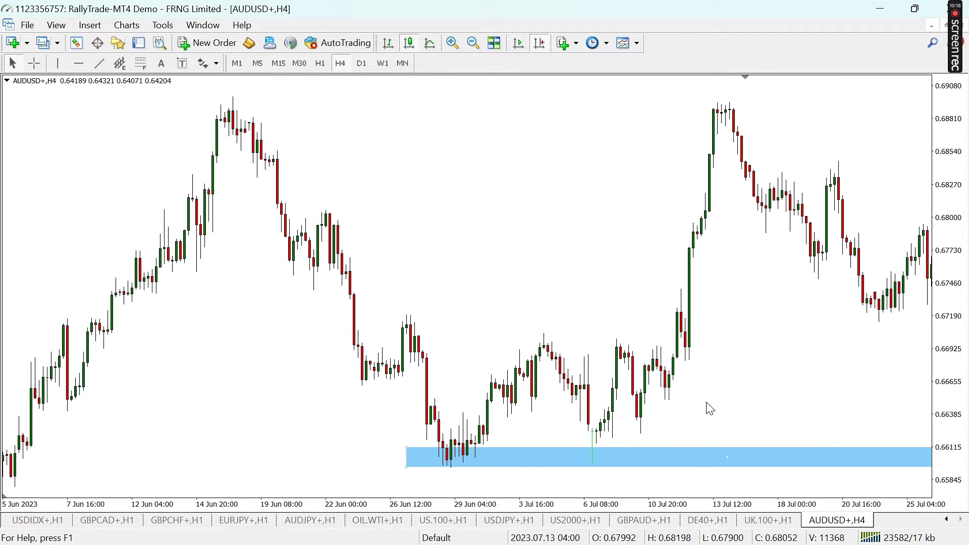
click(451, 458)
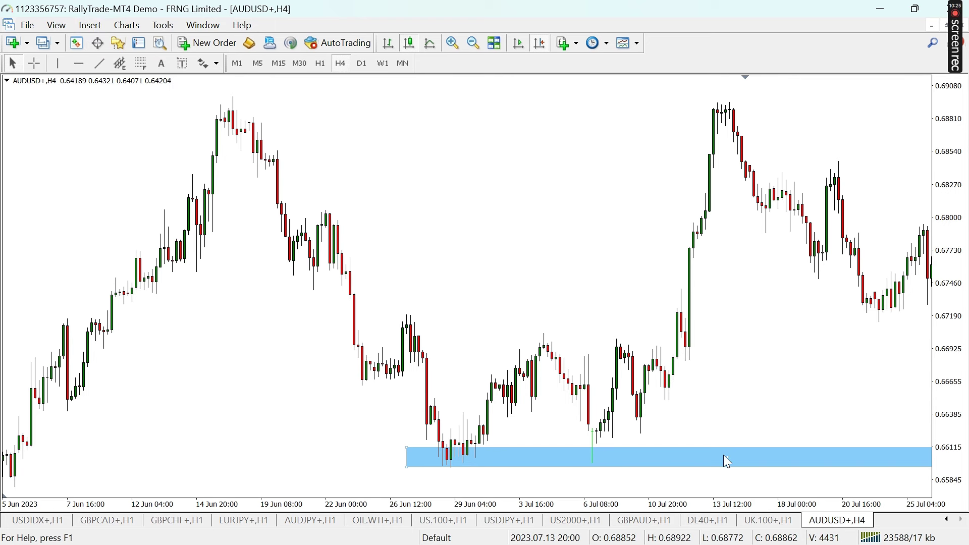
drag(725, 456, 813, 345)
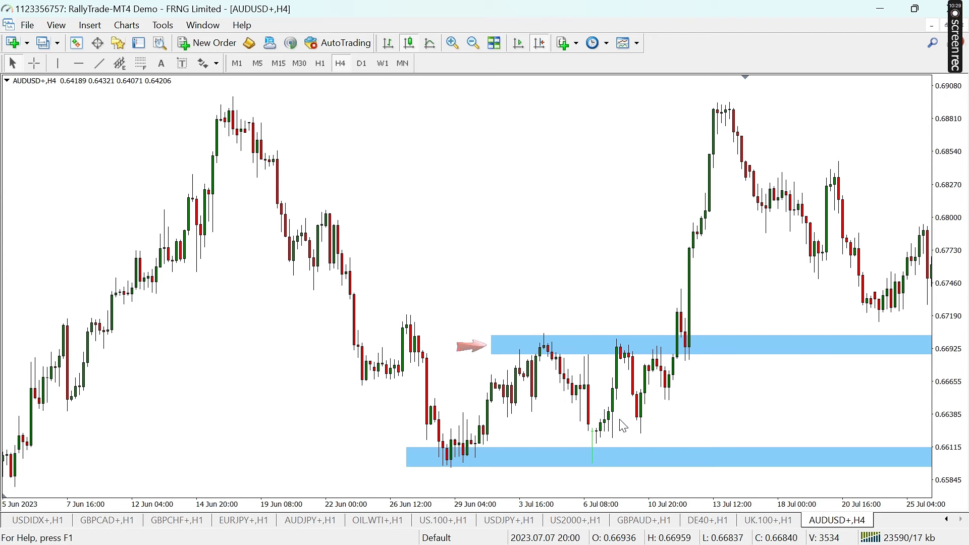
Move the upper rectangle over the 13–14 July highs at about 0.6882–0.6898 and the lower one over the 20 July high at about 0.6832–0.6848.
scroll(788, 217, left, 5)
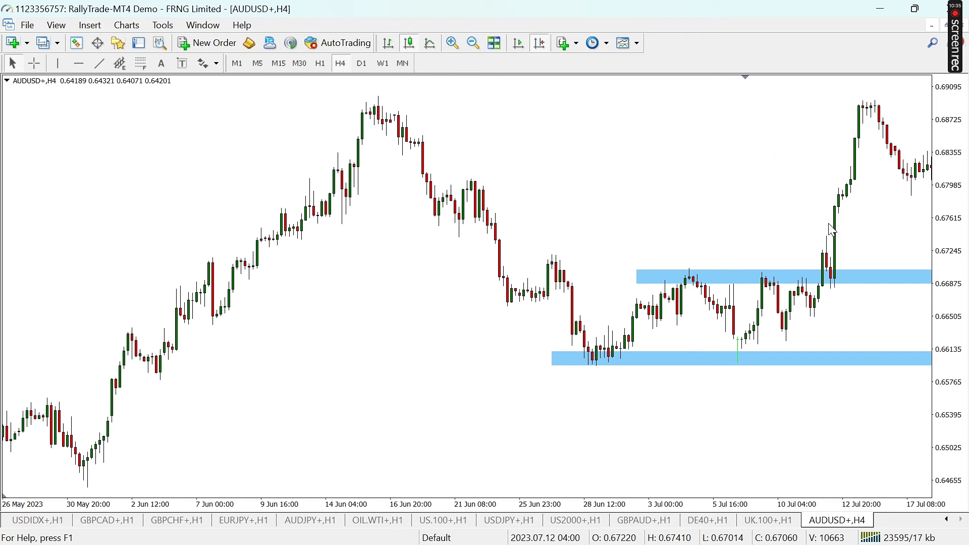
scroll(841, 225, right, 2)
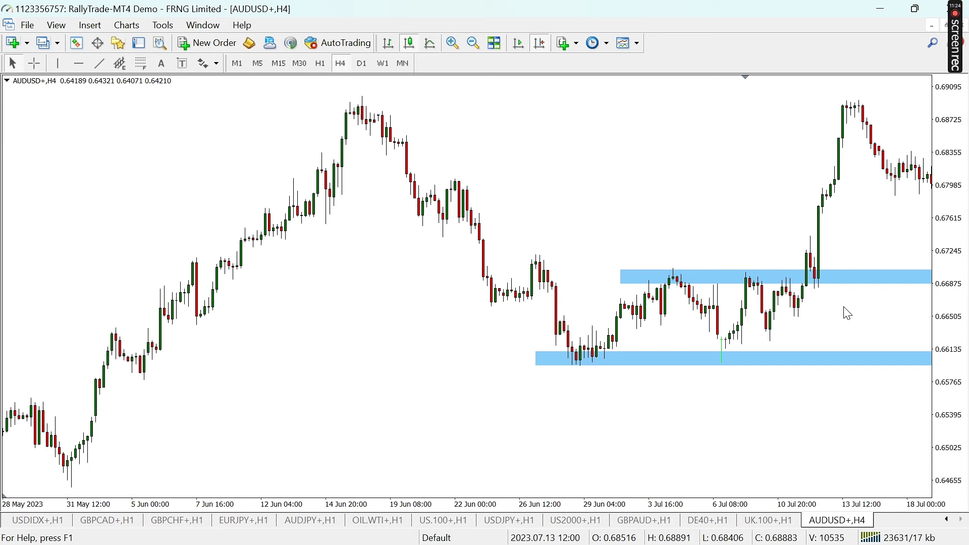
drag(853, 309, 806, 363)
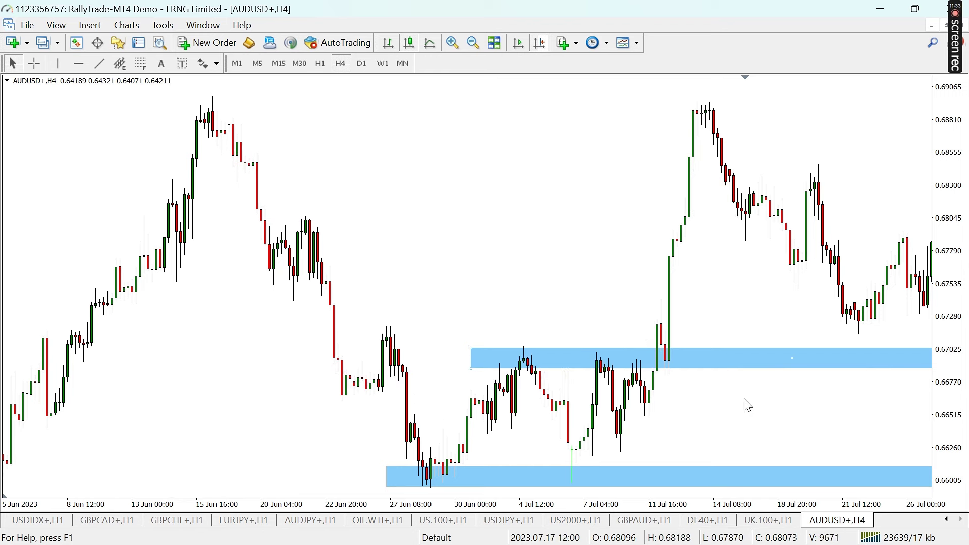
scroll(737, 399, down, 5)
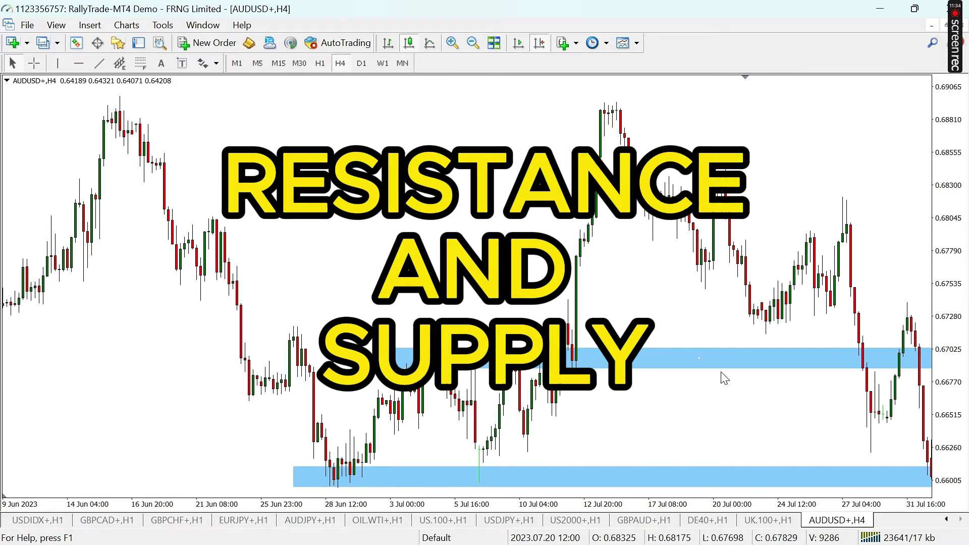
drag(702, 360, 868, 110)
scroll(656, 106, down, 4)
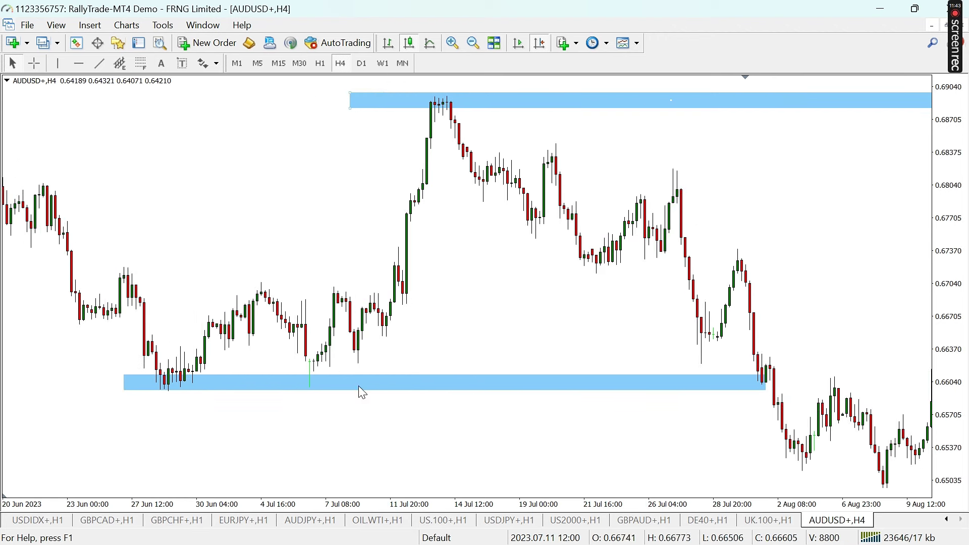
drag(127, 383, 644, 283)
drag(583, 316, 792, 149)
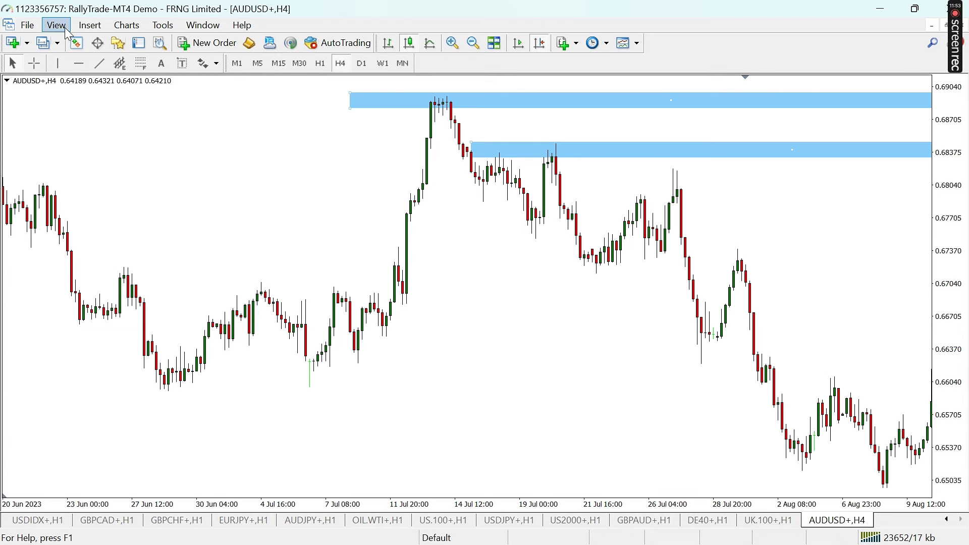
Draw a small rectangle over the 18–19 July lows, from about 19 to 21 July, at about 0.6756–0.6769.
click(83, 31)
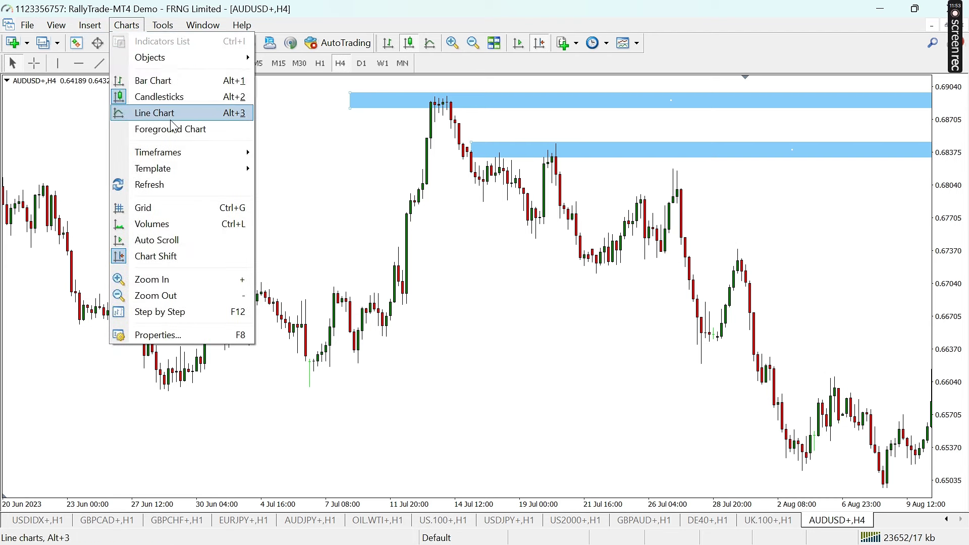
click(83, 28)
click(90, 26)
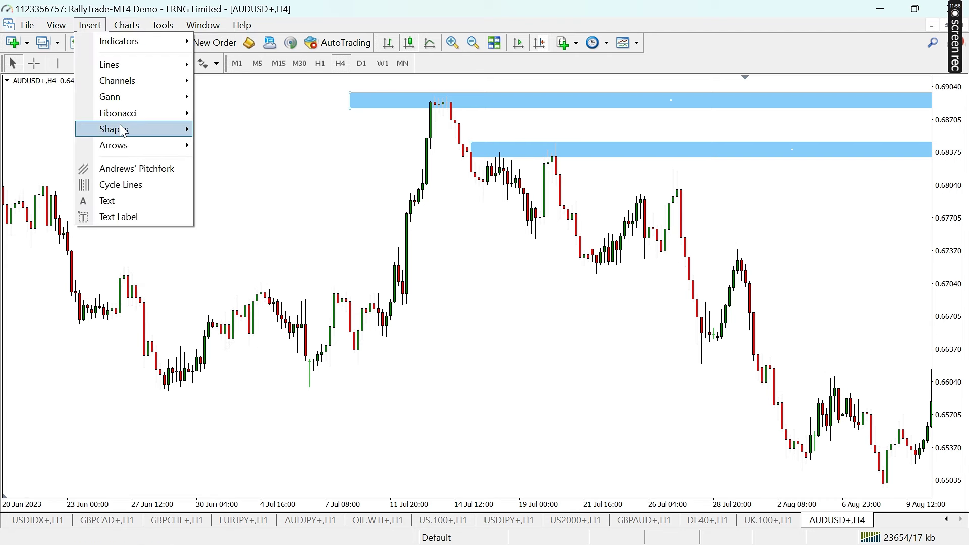
mouse_move(121, 130)
click(207, 131)
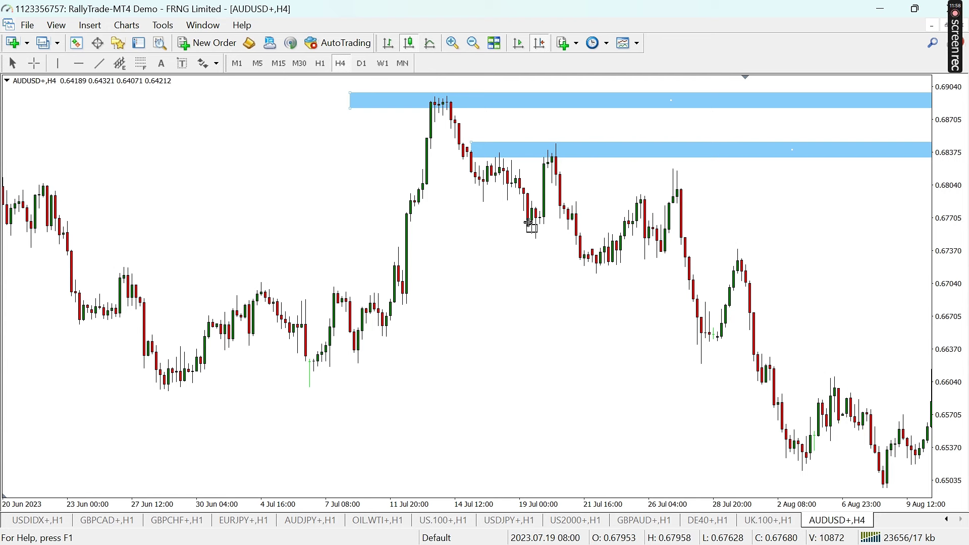
drag(528, 220, 581, 232)
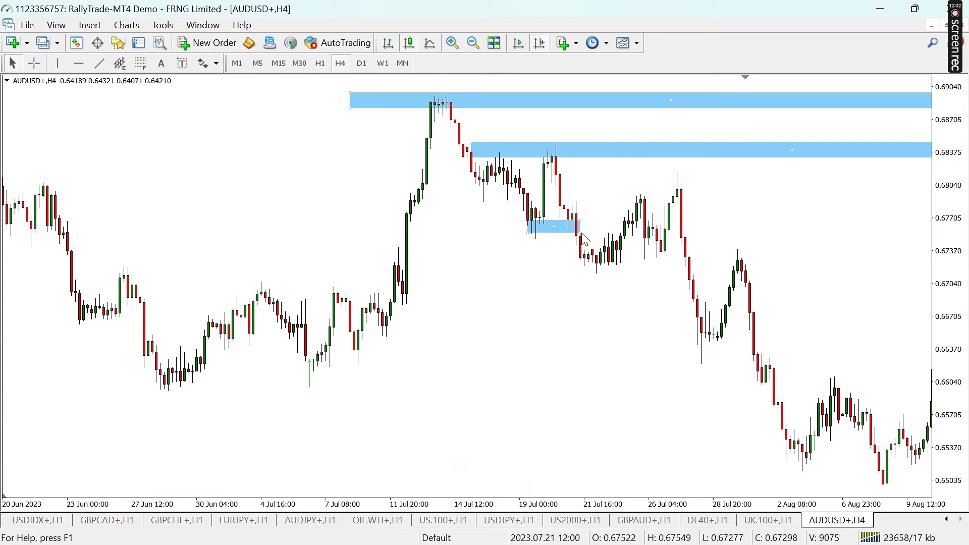
Extend the rectangle over the 18–19 July lows to about 4 August and lower the middle rectangle to about 0.6824–0.6839.
drag(581, 231, 718, 236)
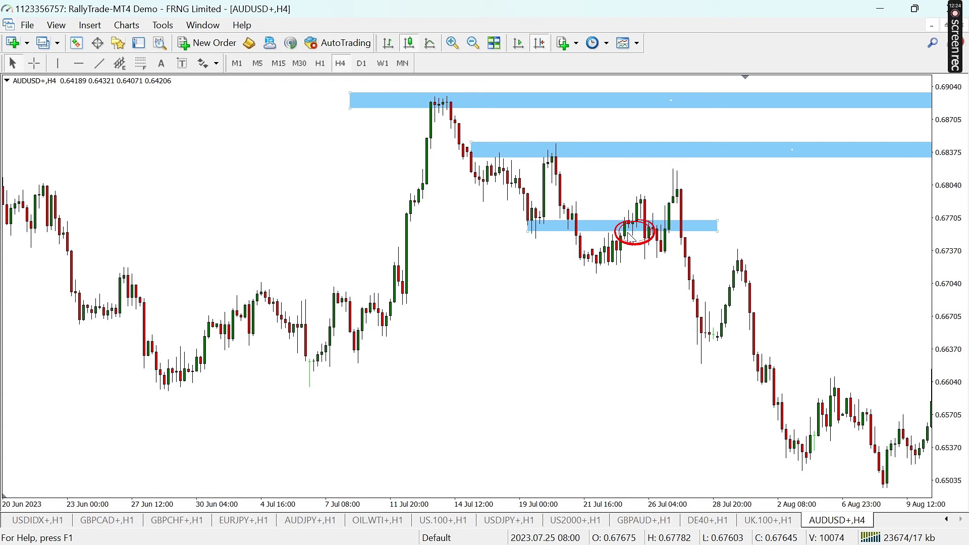
drag(717, 231, 823, 234)
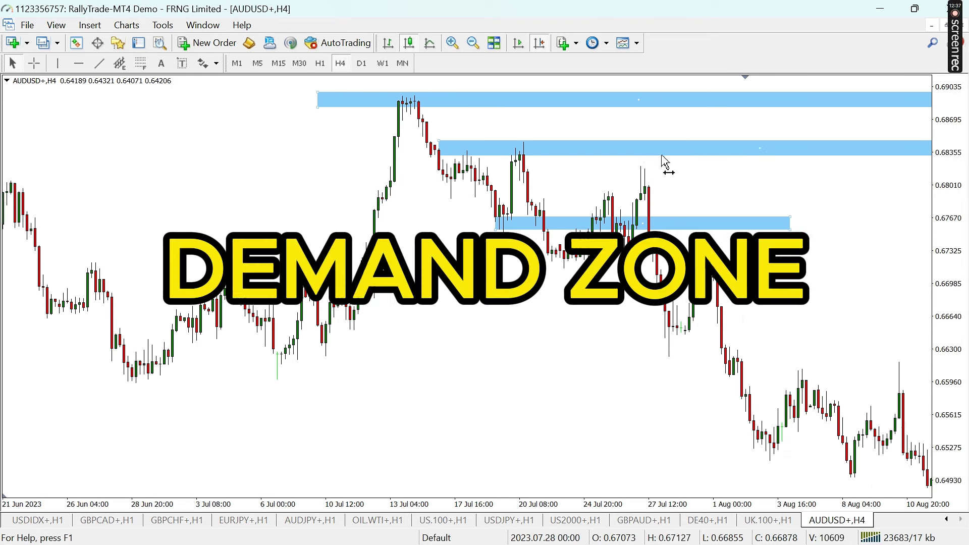
drag(753, 147, 747, 157)
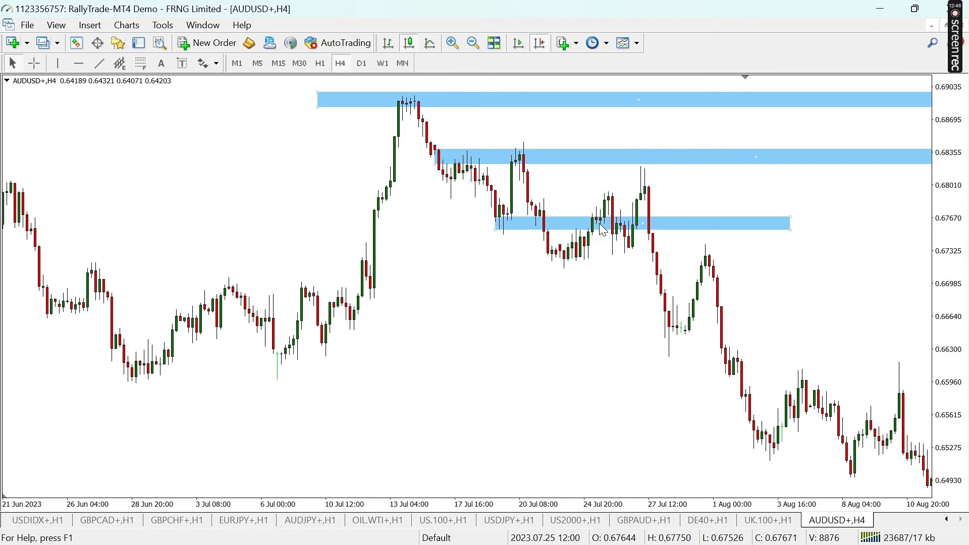
Move the lowest rectangle from the 18–19 July lows onto the 21–24 July lows at about 0.6721–0.6735.
drag(620, 212, 631, 193)
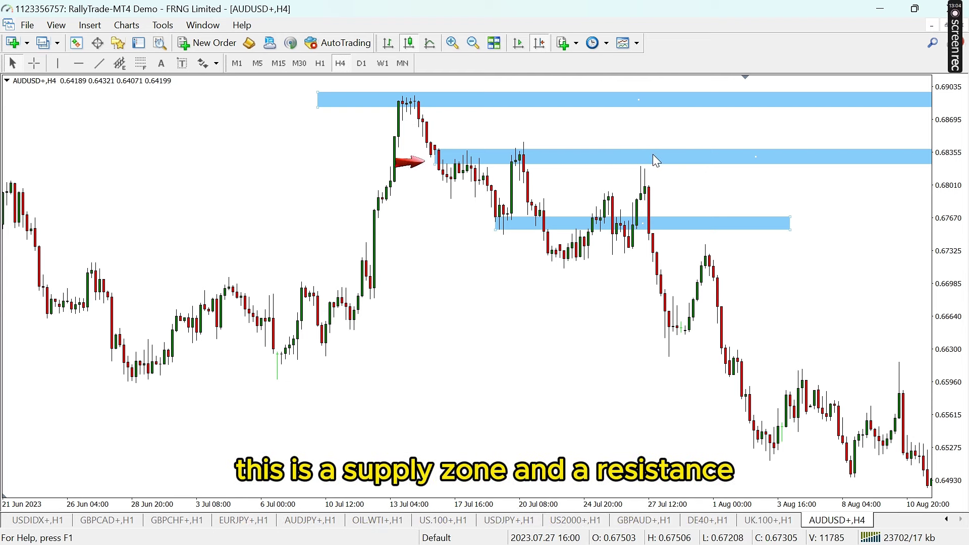
drag(672, 182, 823, 191)
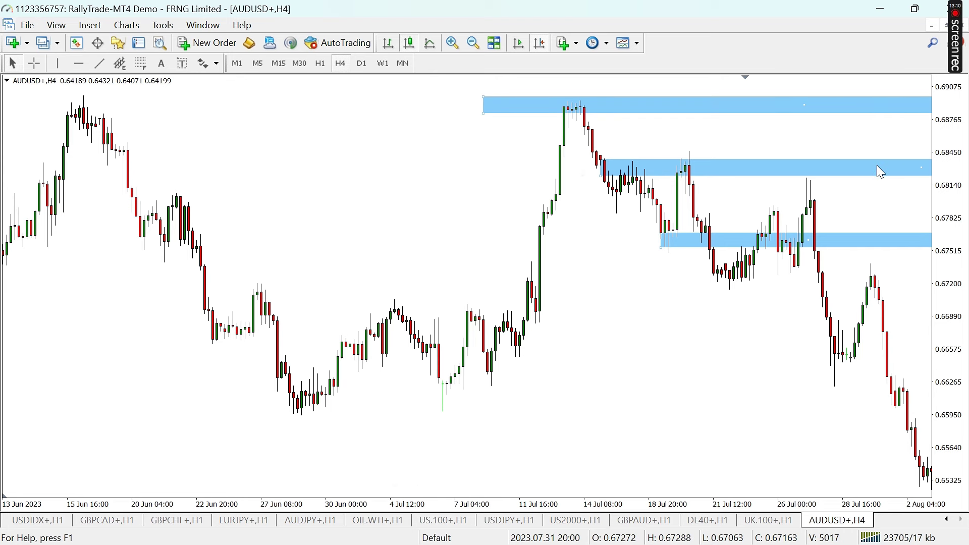
drag(878, 190, 867, 185)
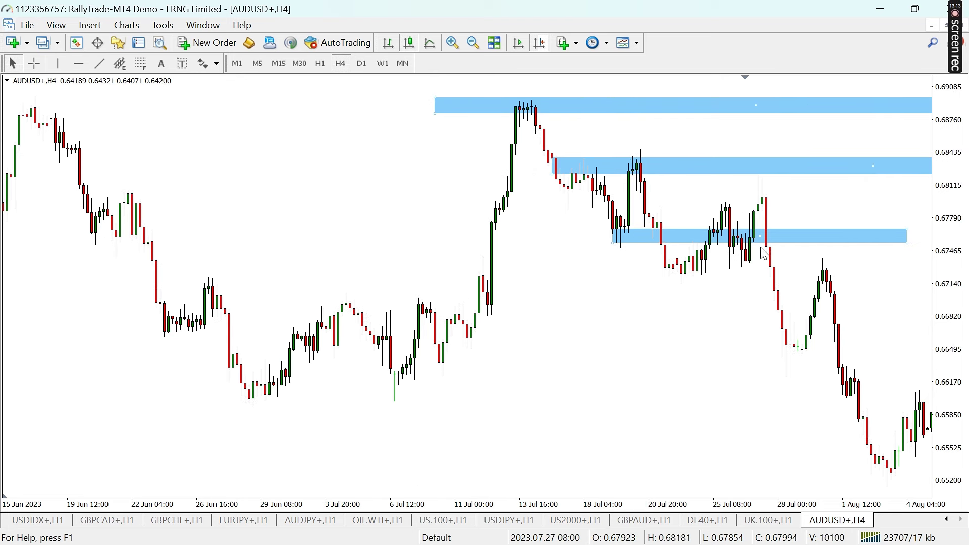
drag(760, 236, 808, 270)
scroll(705, 271, down, 4)
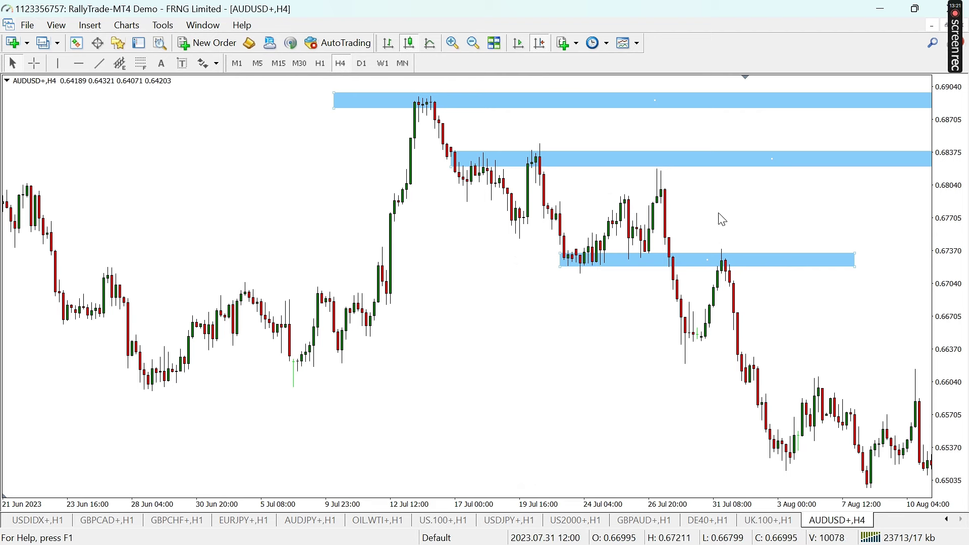
Delete the two upper rectangles over the 13–14 July and 20 July highs.
scroll(722, 219, up, 5)
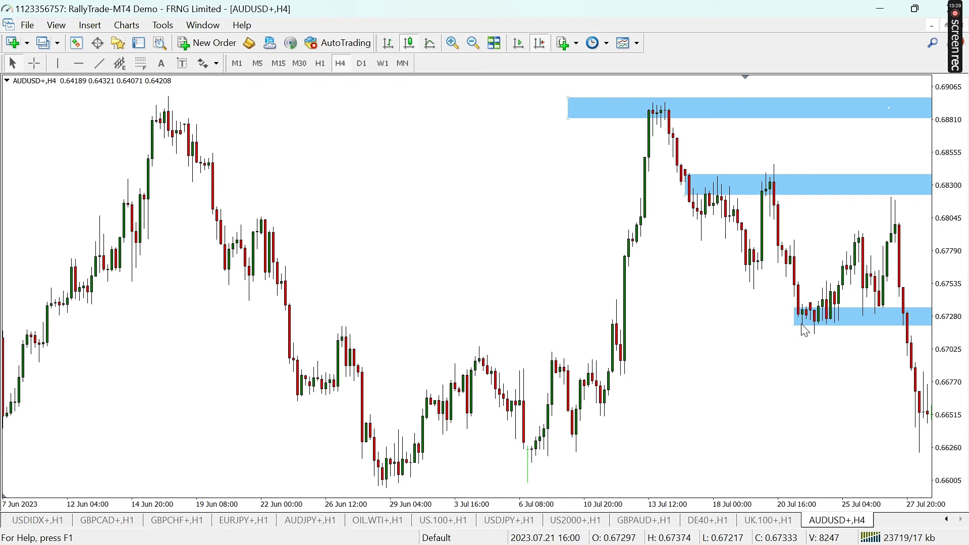
key(Delete)
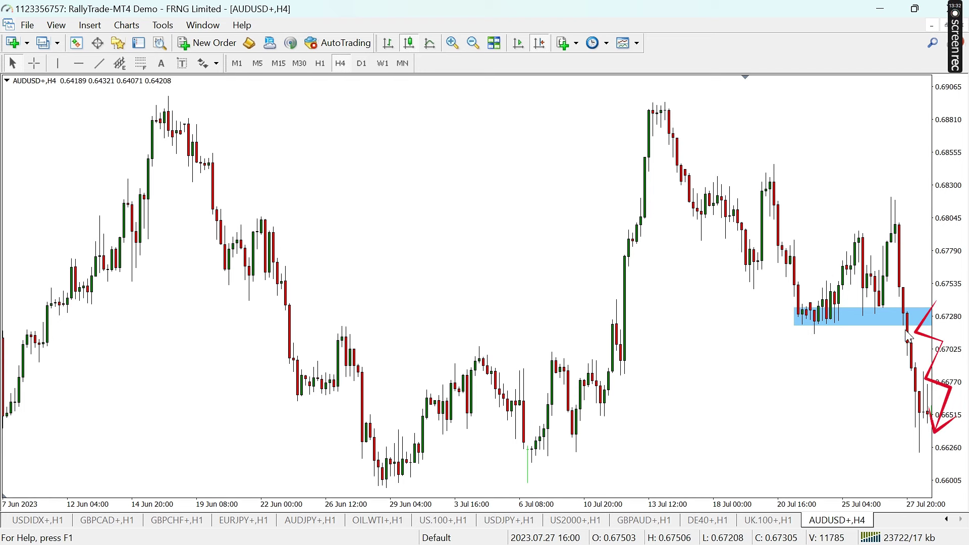
mouse_move(833, 316)
mouse_down()
mouse_move(805, 321)
mouse_move(831, 303)
mouse_move(838, 312)
mouse_up()
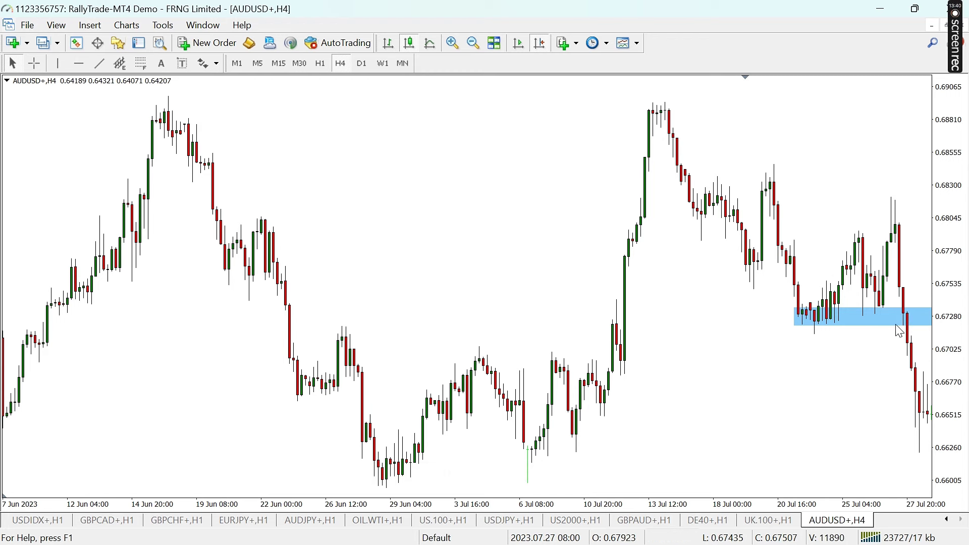
Duplicate the remaining rectangle and place the copy over the 25–27 July highs at about 0.6787–0.6801.
scroll(898, 316, down, 3)
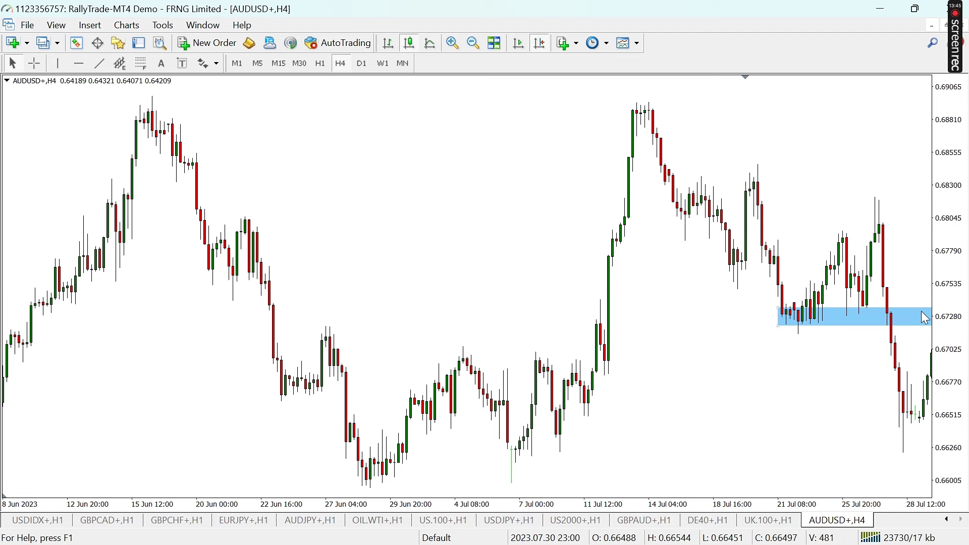
drag(925, 316, 925, 231)
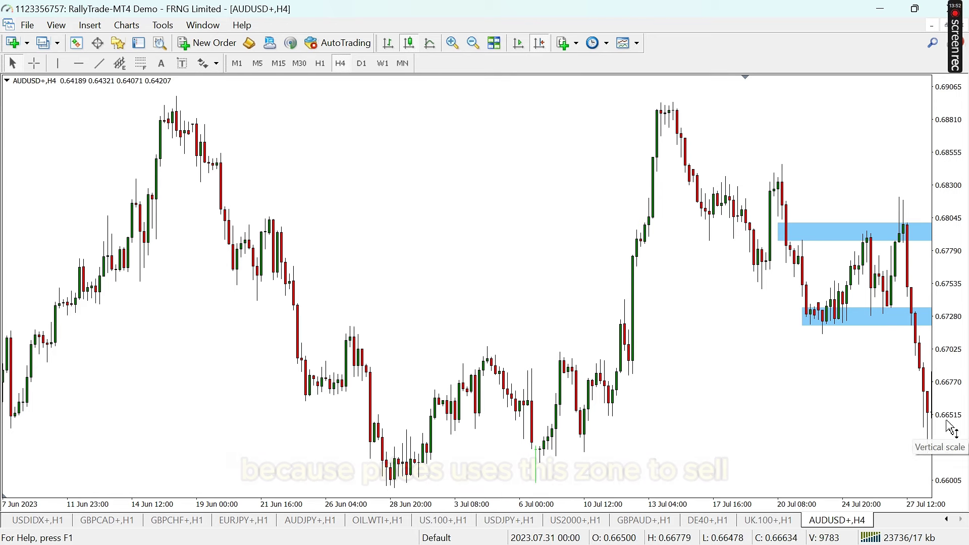
scroll(898, 364, down, 2)
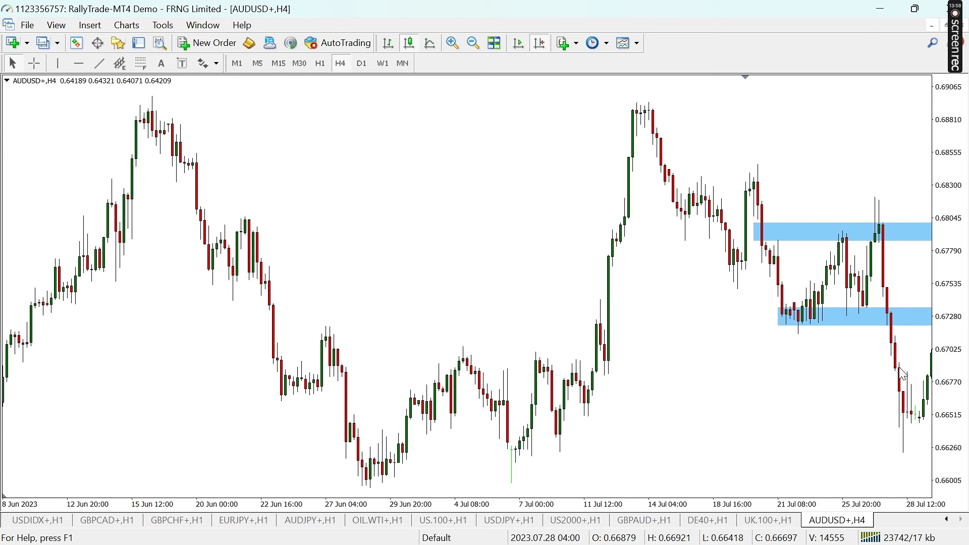
scroll(891, 384, down, 10)
mouse_move(830, 261)
mouse_down()
mouse_move(839, 282)
mouse_move(828, 267)
mouse_up()
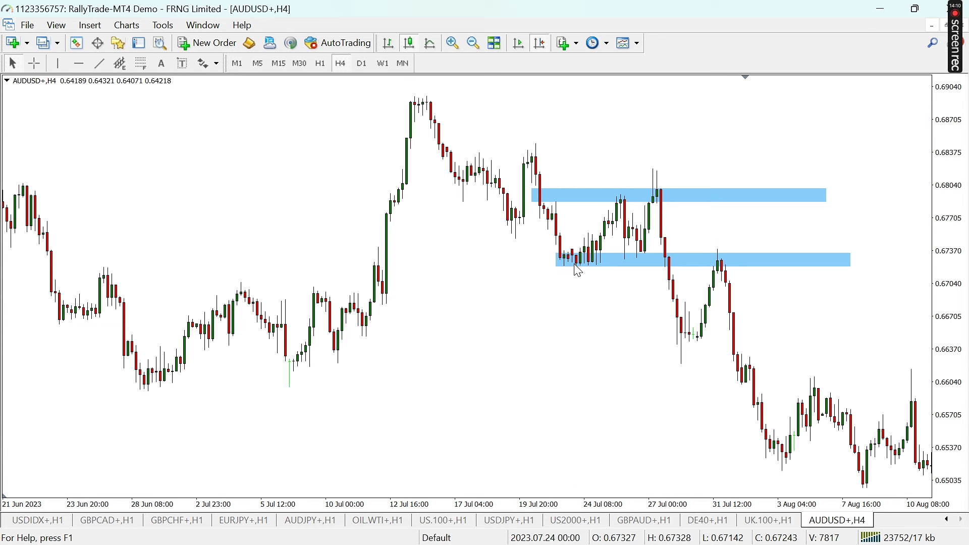
Move the lower rectangle along to the 31 July high at about 0.6721–0.6736 and the upper one onto the 28 July lows at about 0.6638–0.6650.
drag(703, 259, 840, 259)
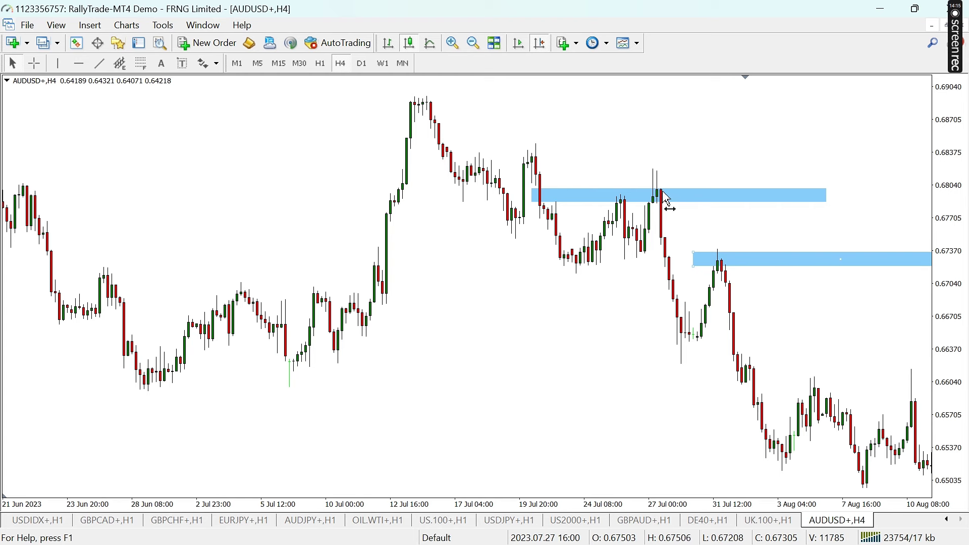
drag(682, 192, 825, 342)
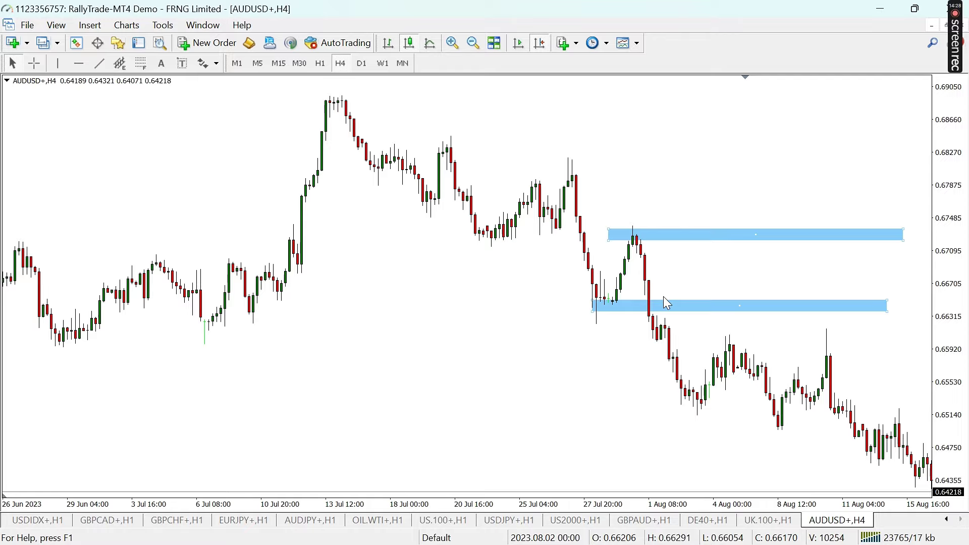
drag(663, 295, 926, 453)
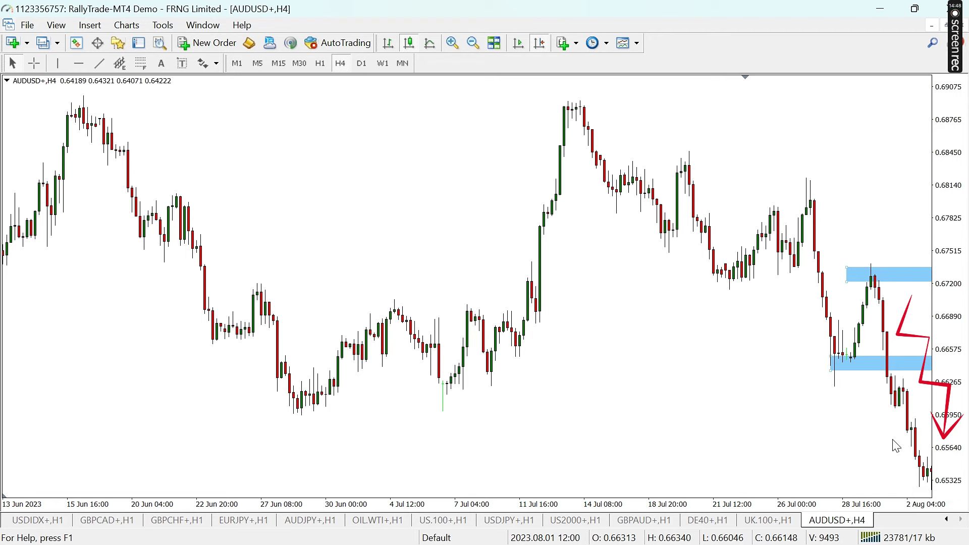
Move the lower rectangle onto the 4 August high at about 0.6591–0.6605 and the upper one onto the 3 August lows at about 0.6519–0.6533.
scroll(896, 446, down, 10)
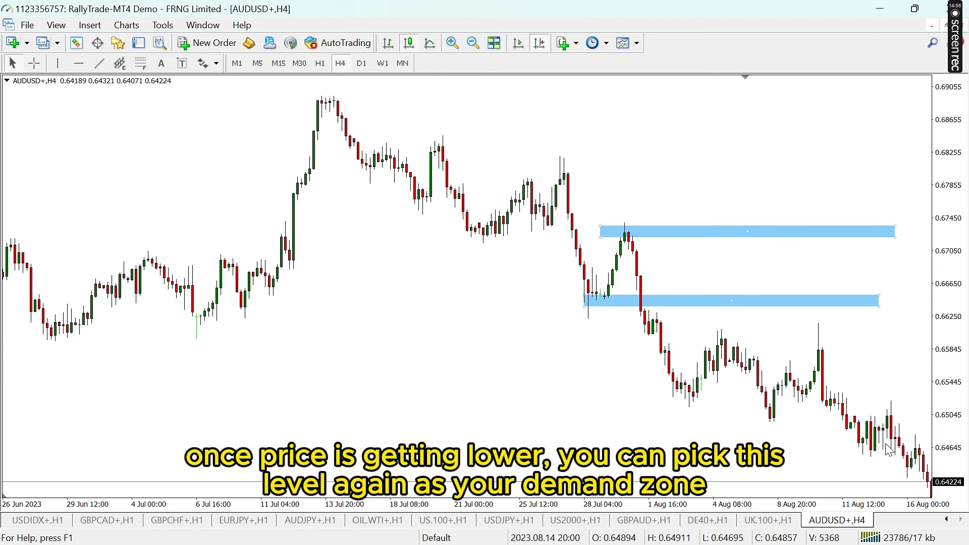
drag(734, 299, 811, 338)
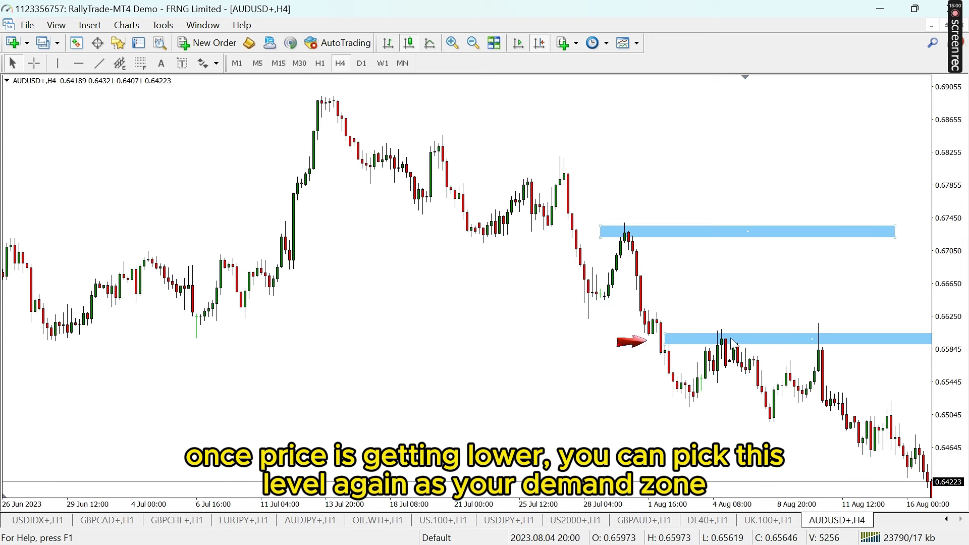
drag(747, 232, 819, 397)
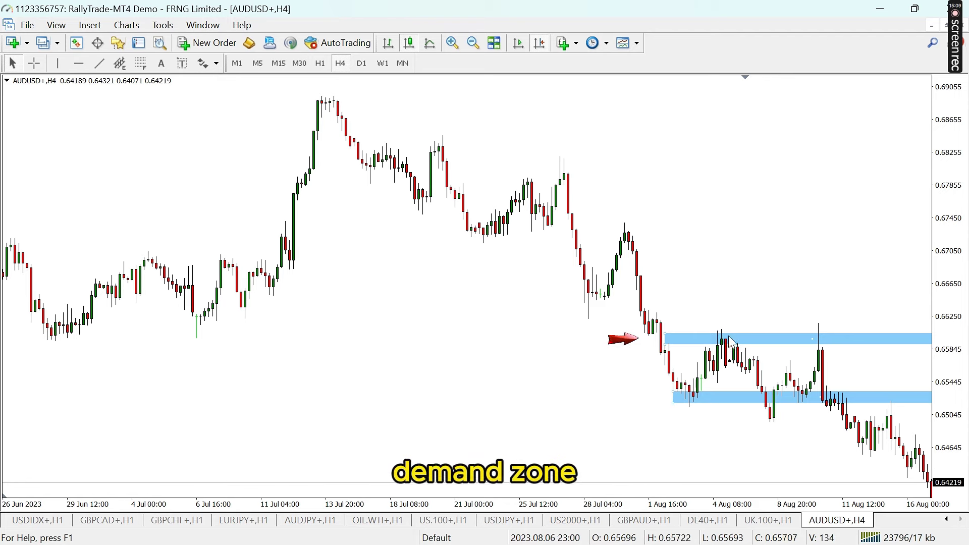
scroll(767, 349, up, 5)
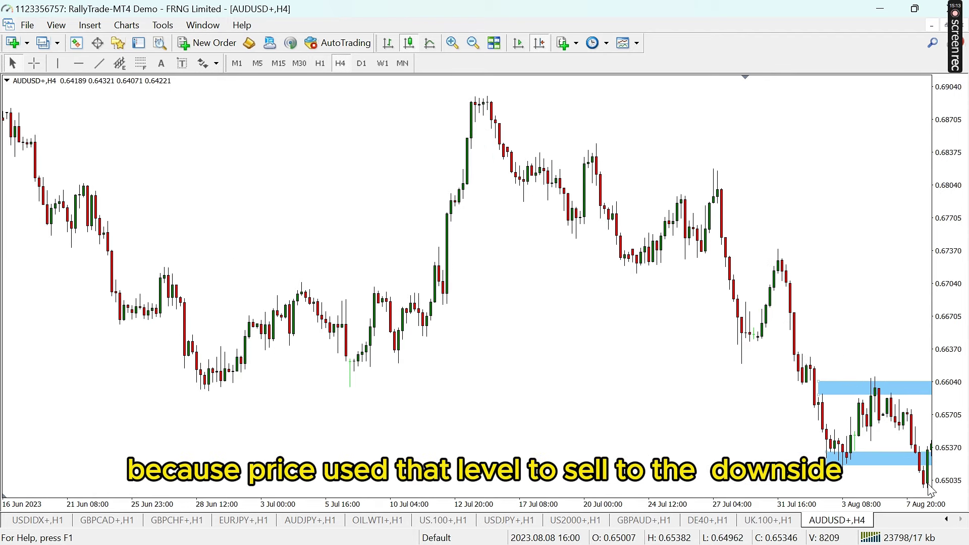
drag(928, 489, 879, 479)
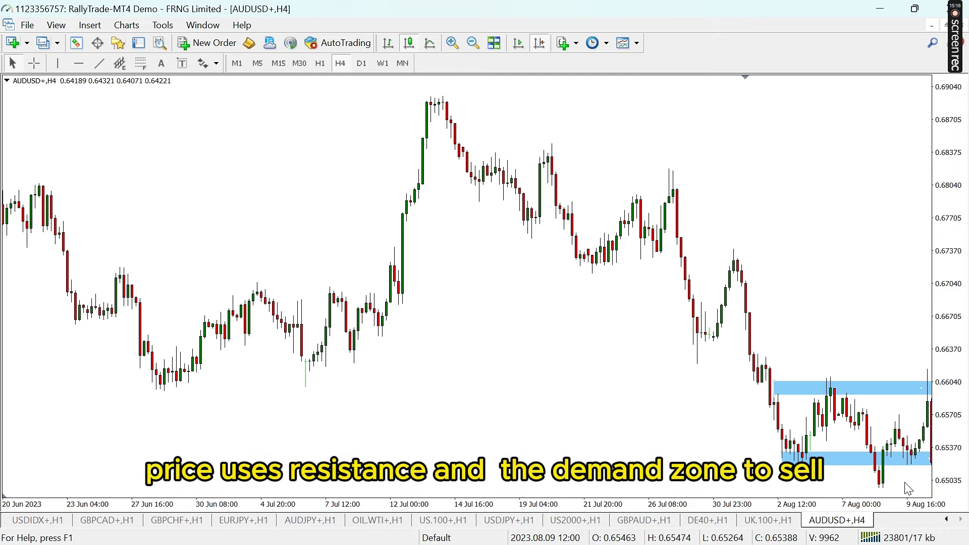
scroll(893, 487, down, 3)
scroll(893, 487, down, 1)
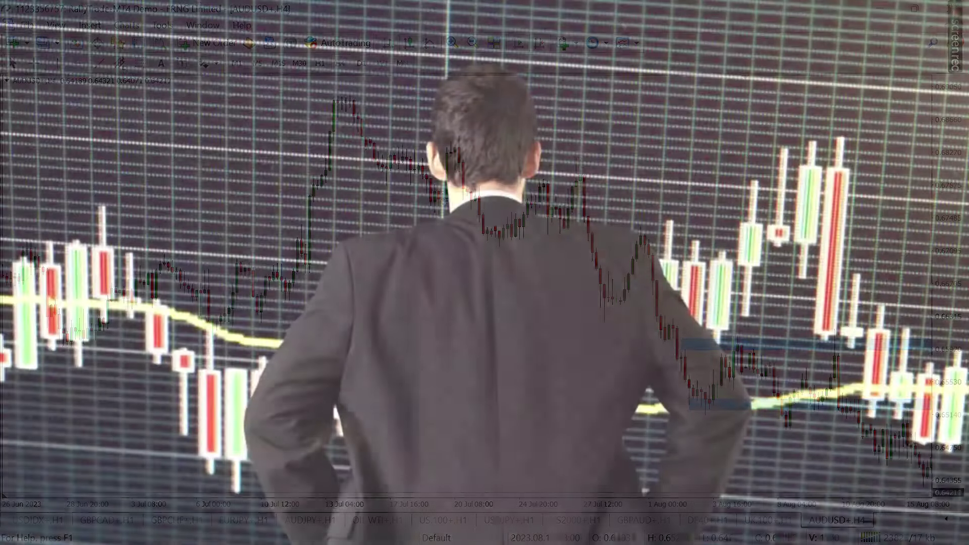
mouse_move(962, 44)
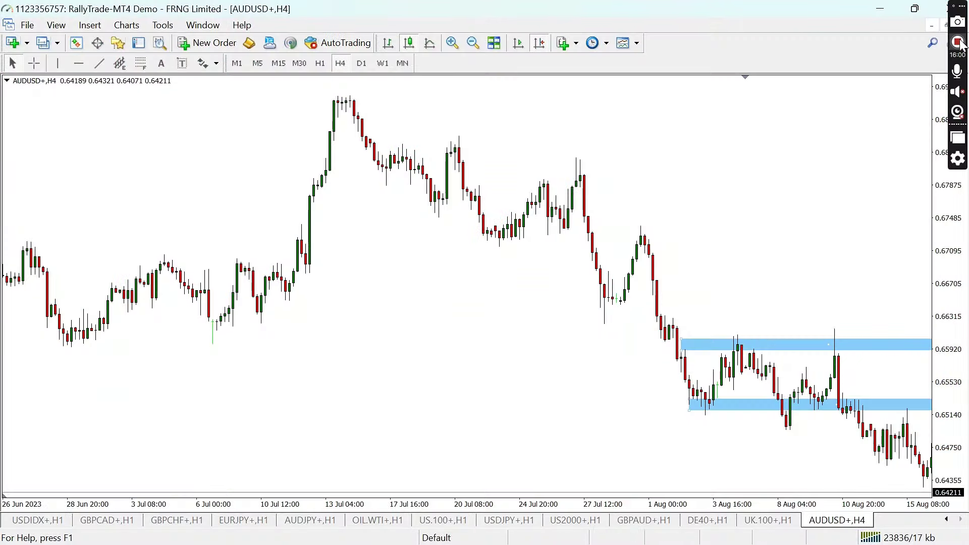